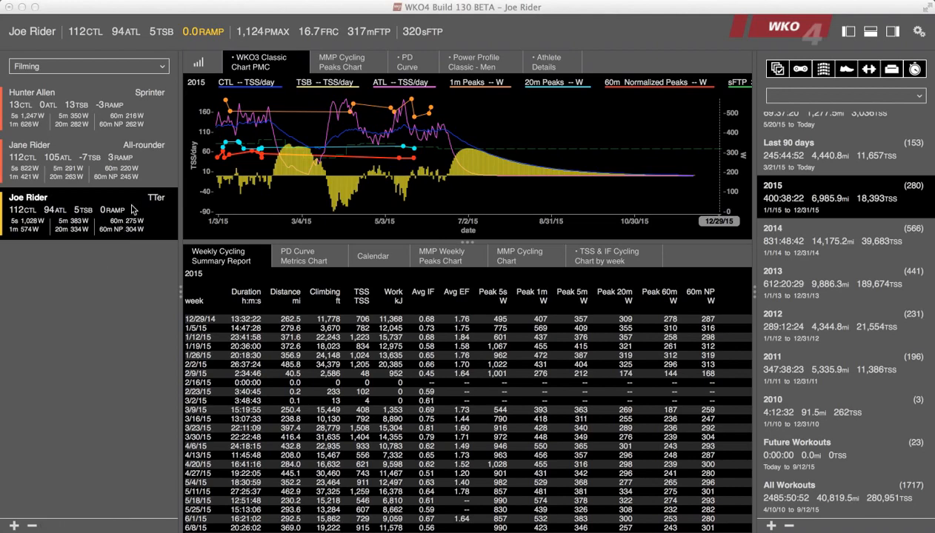
Create a new custom chart and set its title to "Speed and power".
left_click(203, 62)
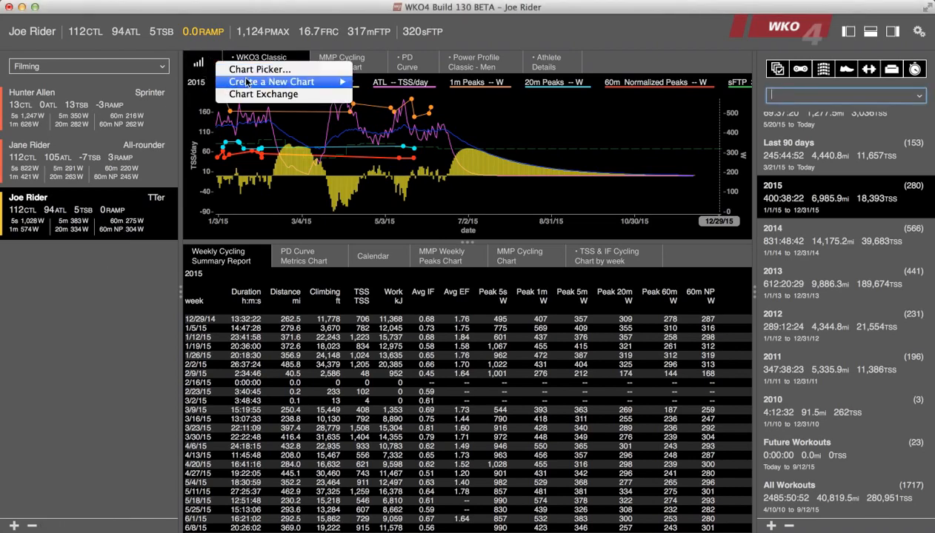
mouse_move(248, 81)
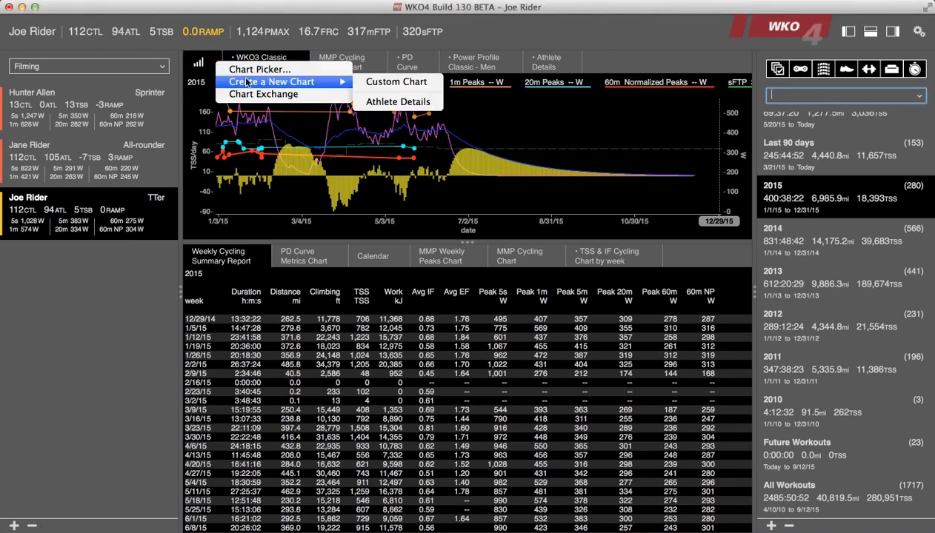
left_click(394, 83)
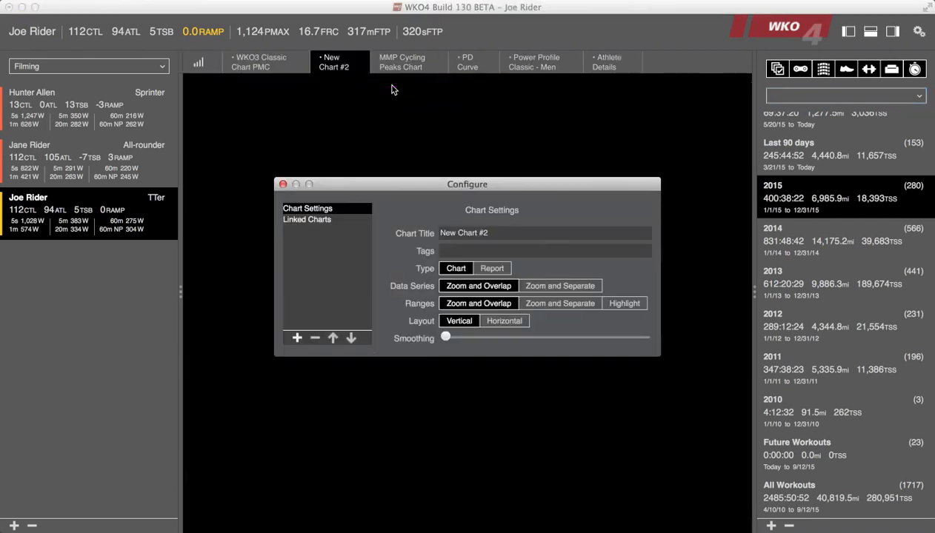
triple_click(491, 234)
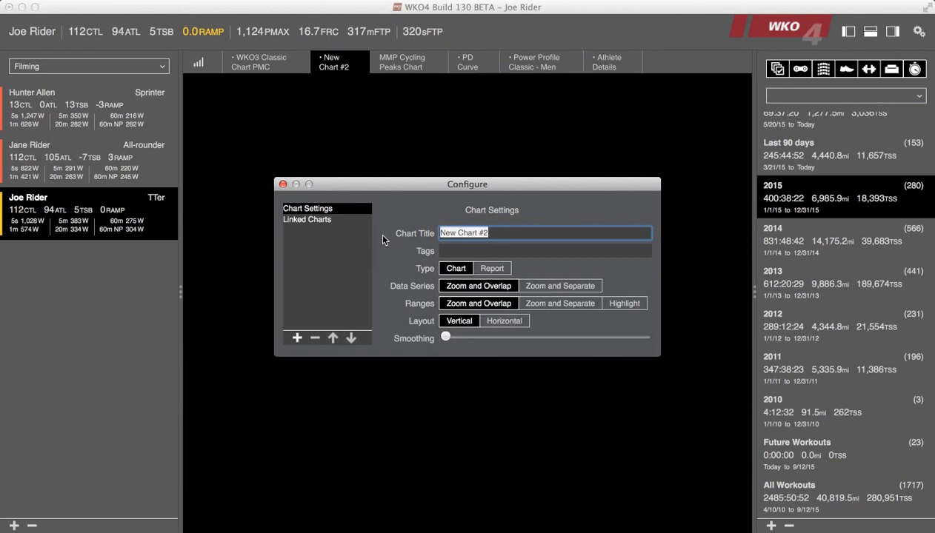
type("Soe")
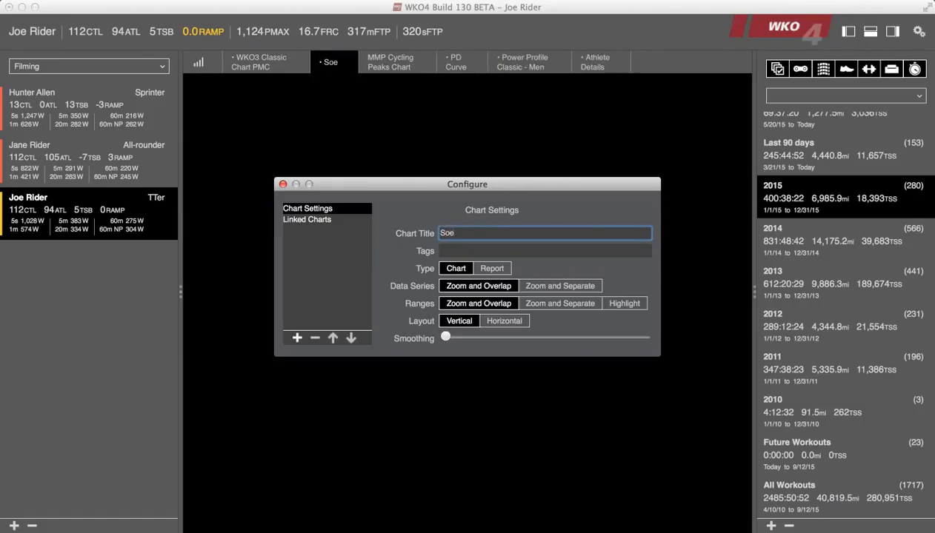
key("BackSpace")
key("BackSpace")
type("peed ")
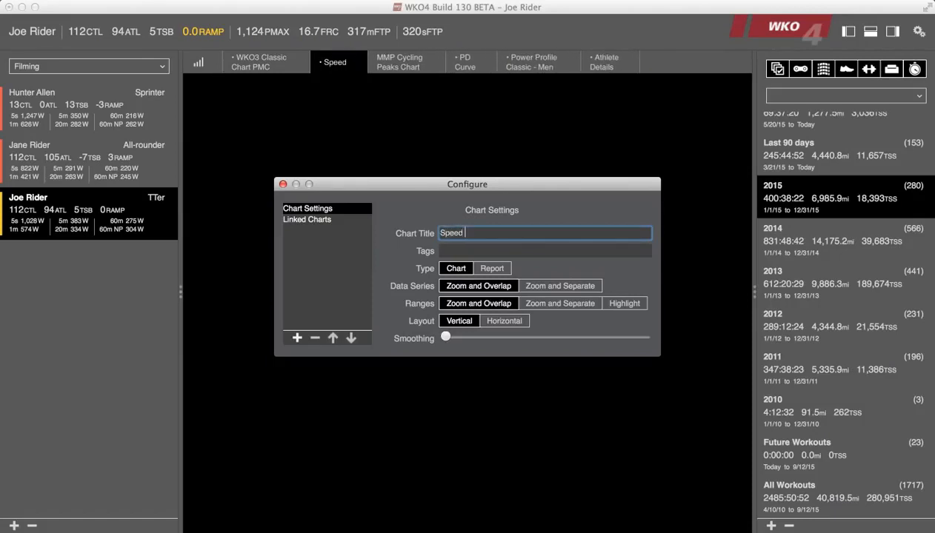
type("and power")
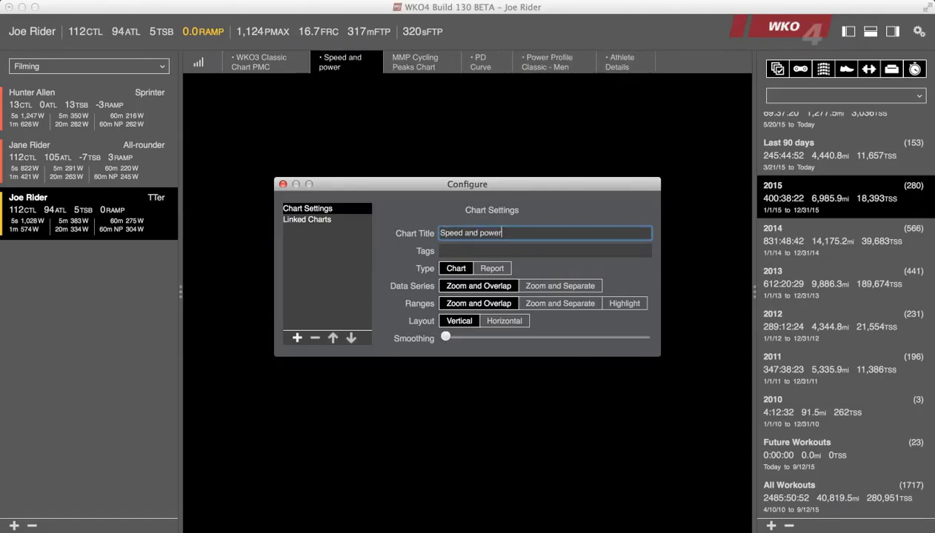
Add a data series to the chart and name it "10 best 40 km Rides by speed".
left_click(297, 340)
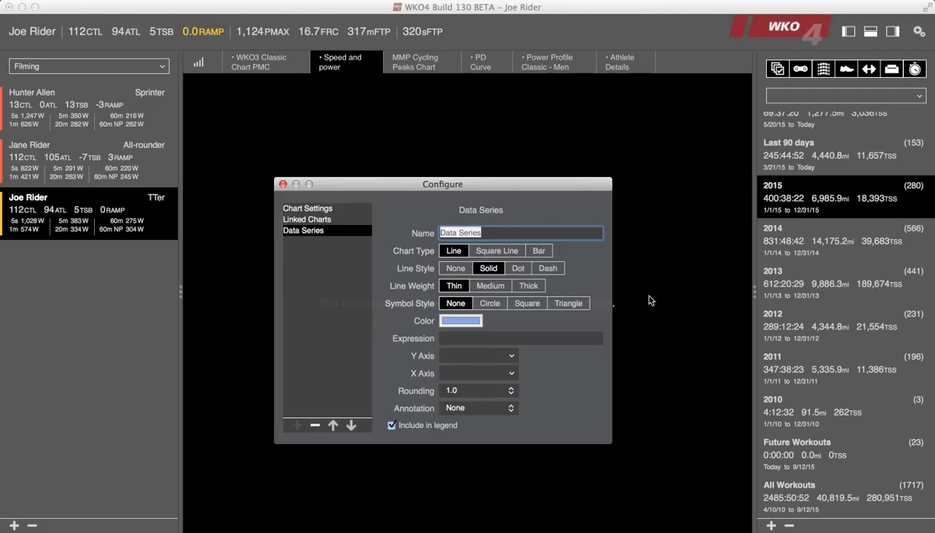
type("10")
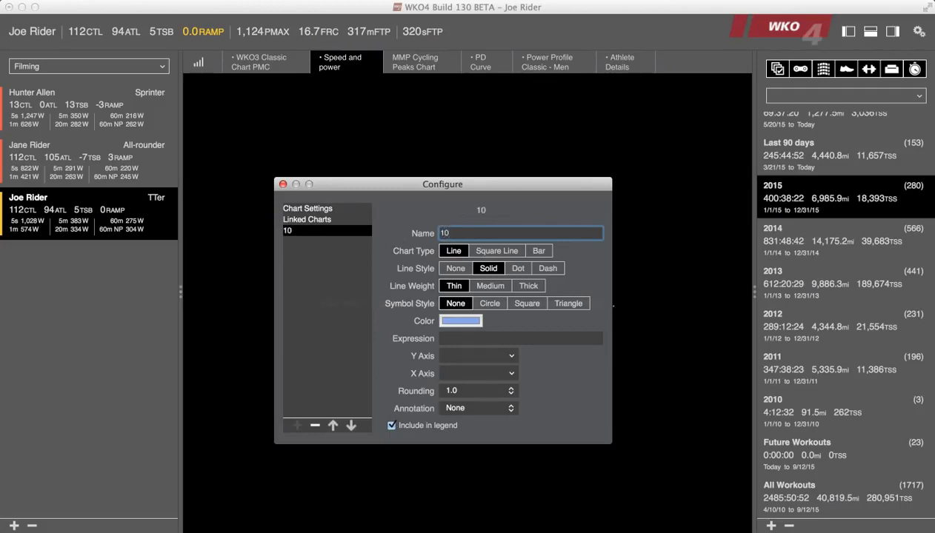
type(" best 40 km Rides by speed")
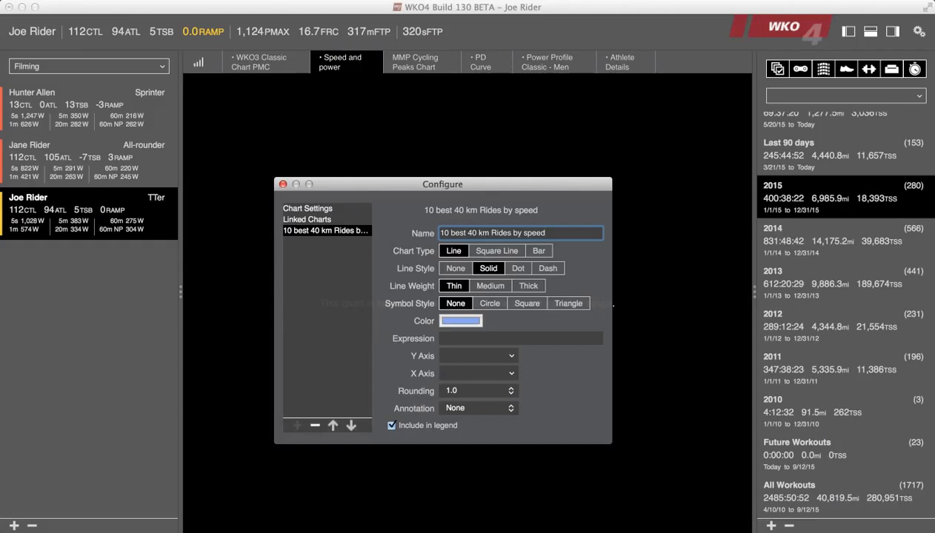
Paste the expression max(meanmax((elapseddistance,speed),40"km"),"week") into the speed series.
key("super+Tab")
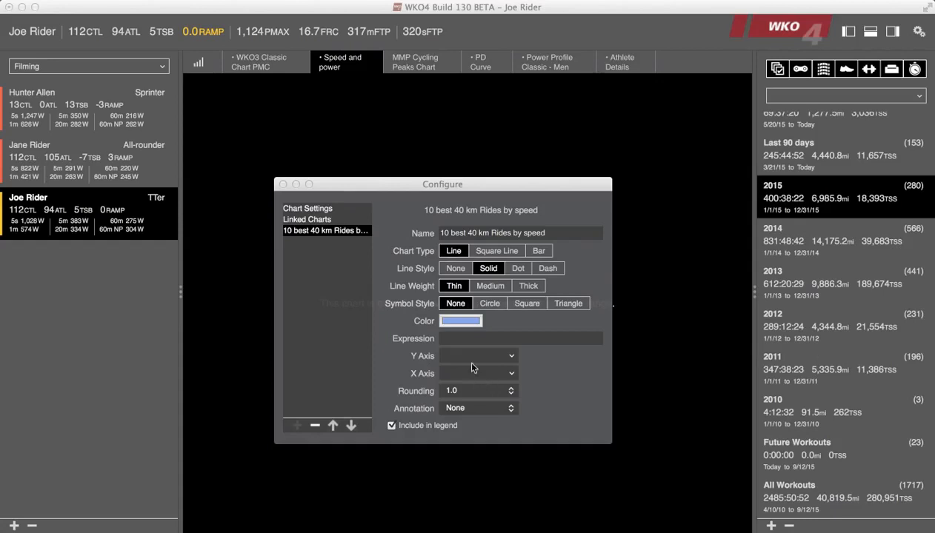
left_click(467, 340)
left_click(467, 340)
type("max(meanmax((elapseddistance,speed), 40\"km\"),\"week\")")
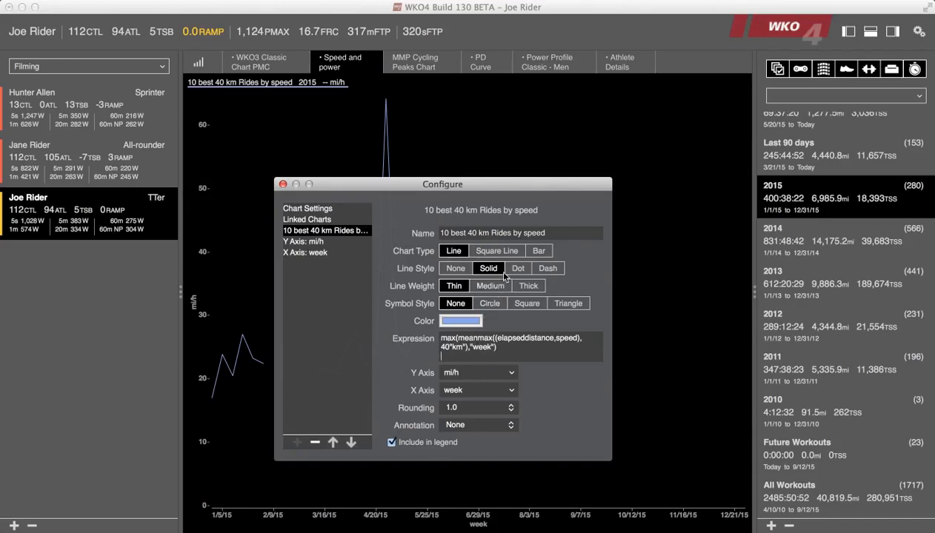
Show the speed series as bars and set its rounding to 0.01, keeping the settings window clear of the plot.
left_click(540, 251)
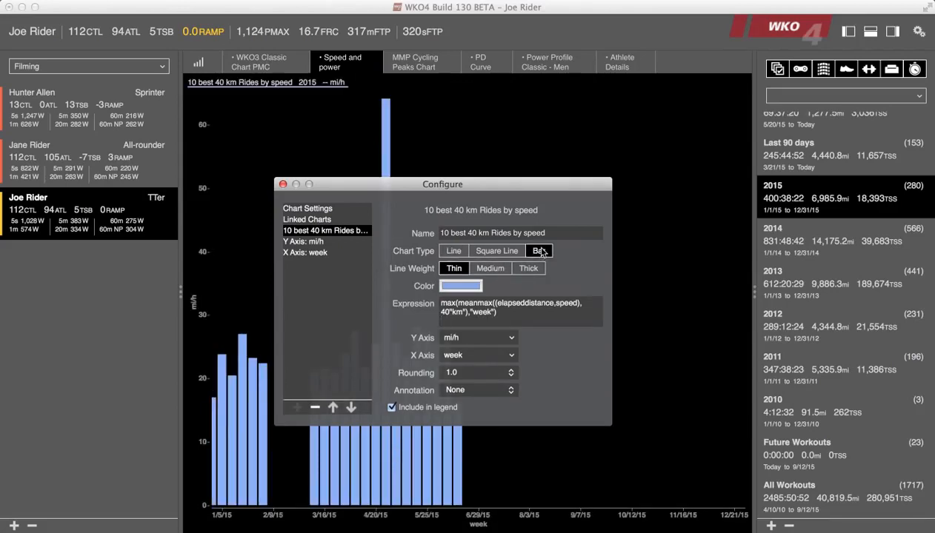
left_click(500, 373)
left_click(493, 394)
left_click_drag(381, 187, 615, 238)
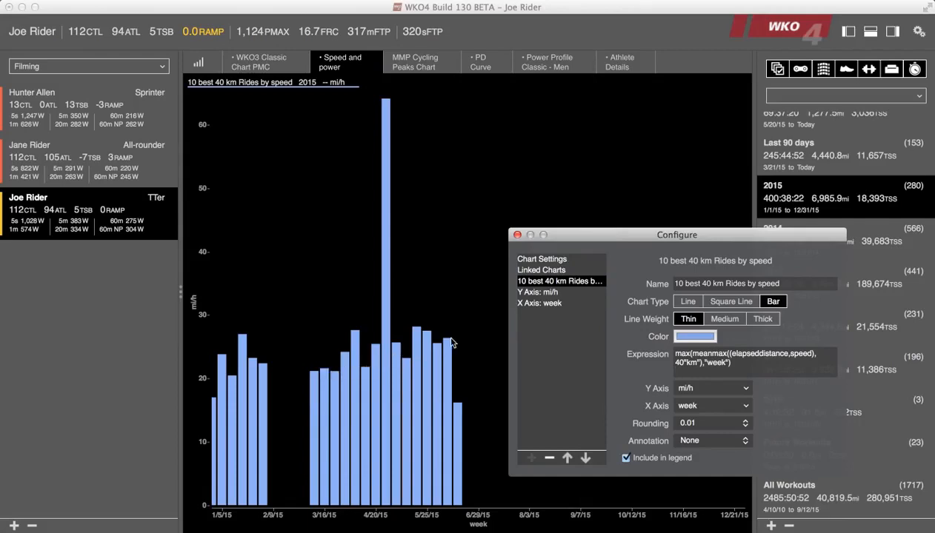
left_click_drag(651, 237, 585, 137)
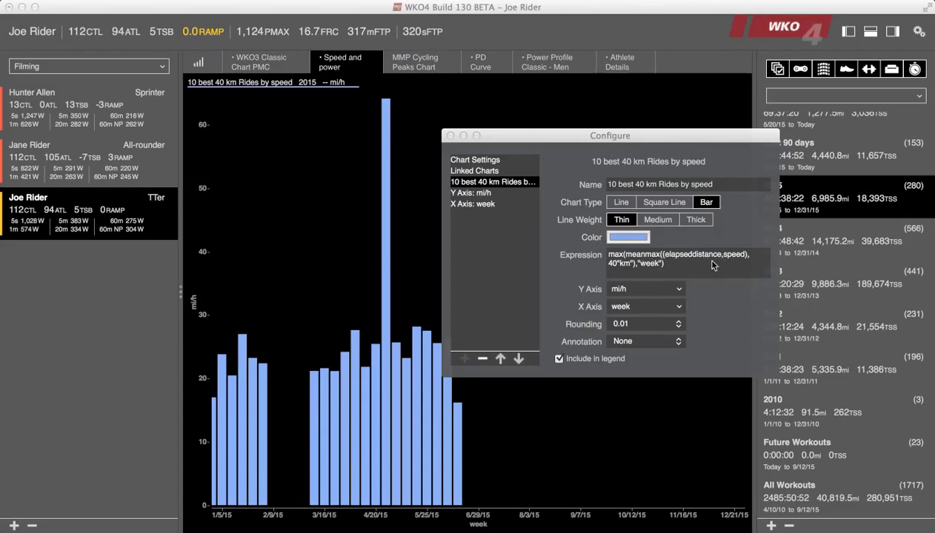
Copy the speed series' expression and paste it into a newly added second data series.
left_click(662, 265)
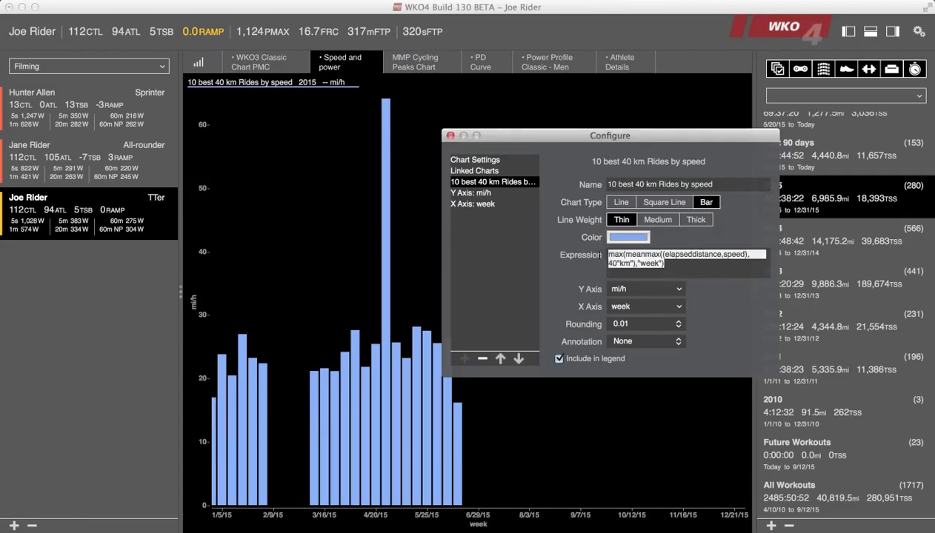
left_click(491, 229)
left_click(464, 358)
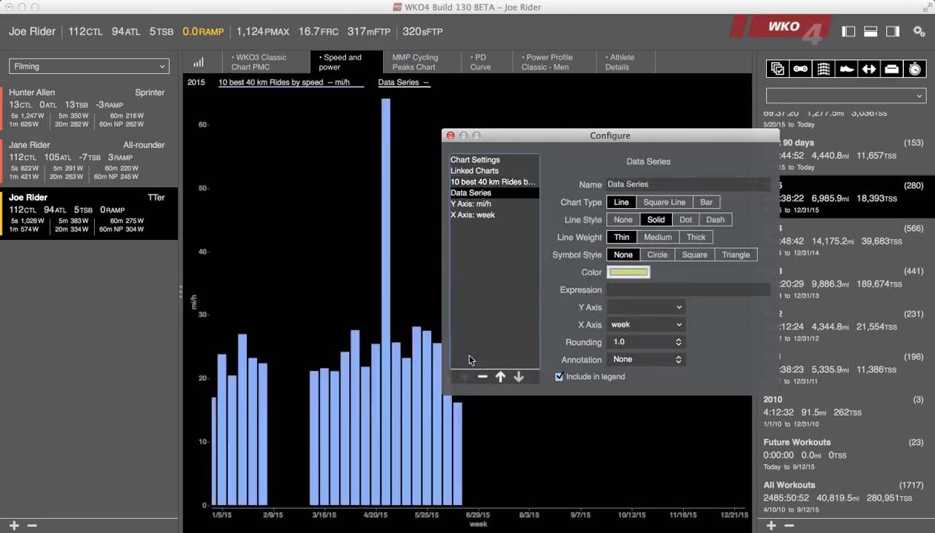
left_click(617, 287)
type("max(meanmax((elapseddistance,speed),40\"km\"),\"week\")")
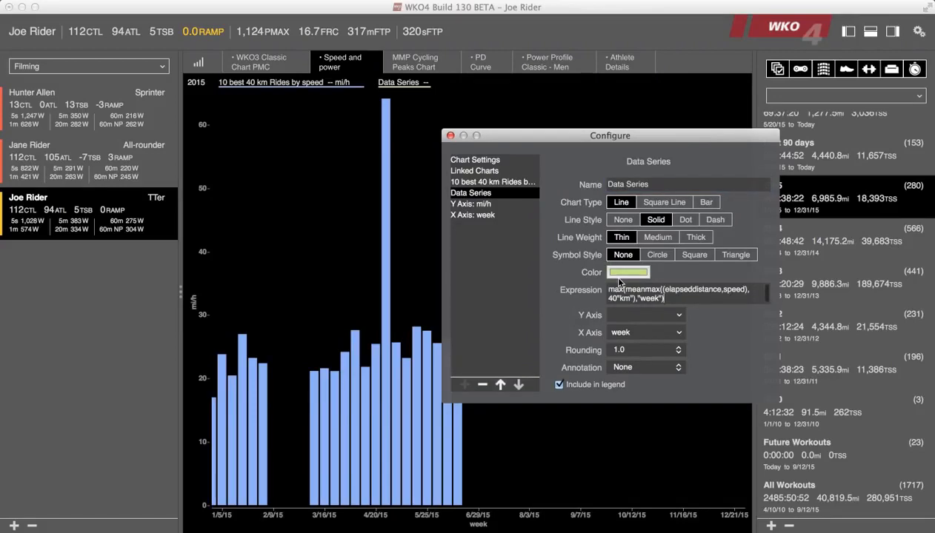
Replace speed with power in the second series' expression, giving max(meanmax((elapseddistance,power),40"km"),"week").
left_click(745, 289)
key("BackSpace")
key("BackSpace")
key("BackSpace")
key("BackSpace")
key("BackSpace")
type("power")
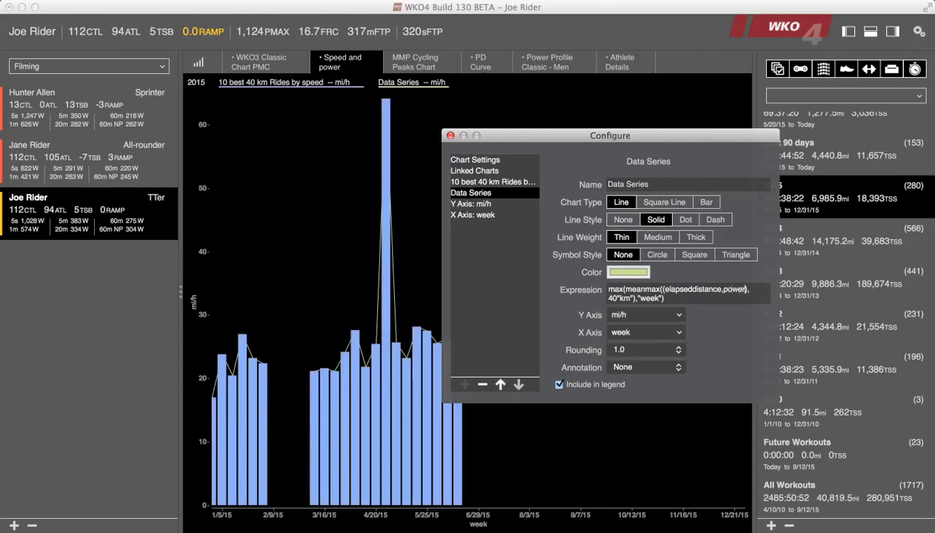
Format the power series in yellow with triangle symbols and no connecting line.
left_click(642, 272)
left_click(677, 392)
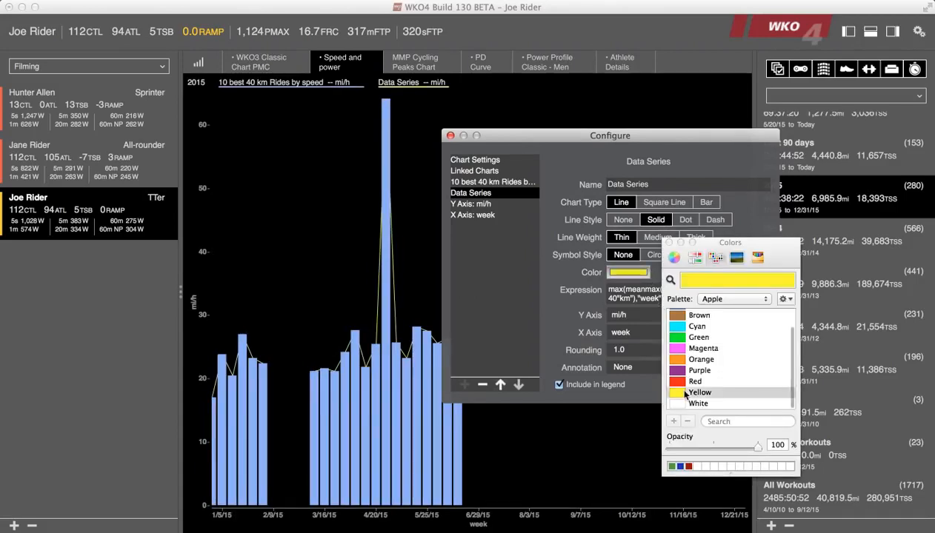
left_click(669, 242)
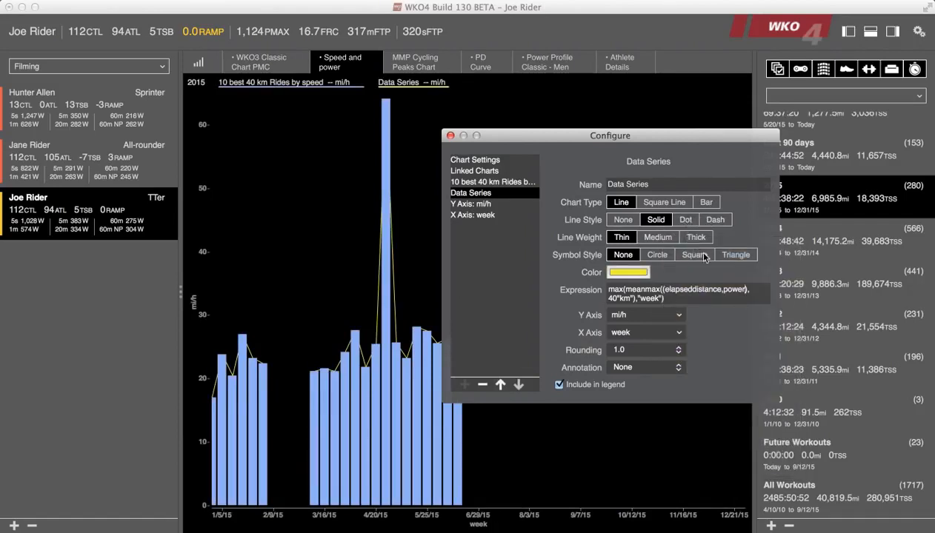
left_click(731, 256)
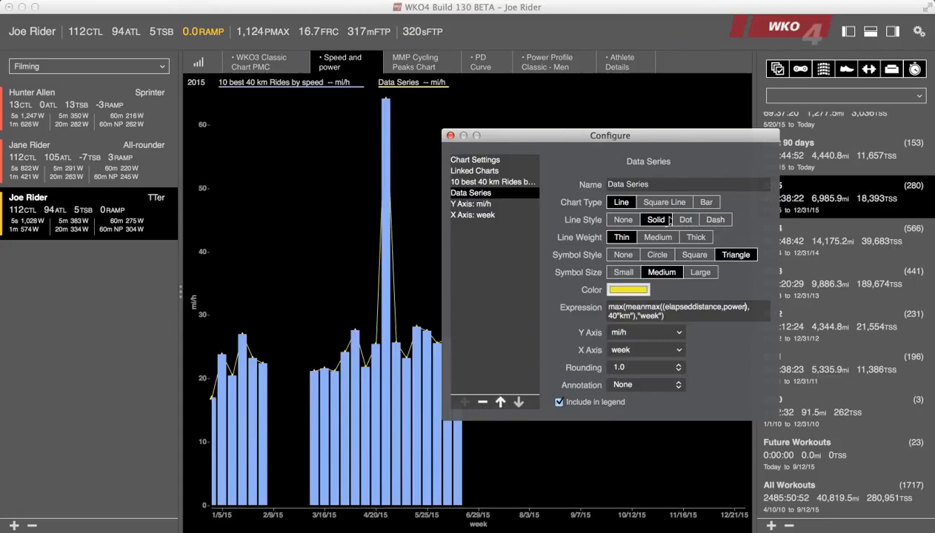
left_click(623, 221)
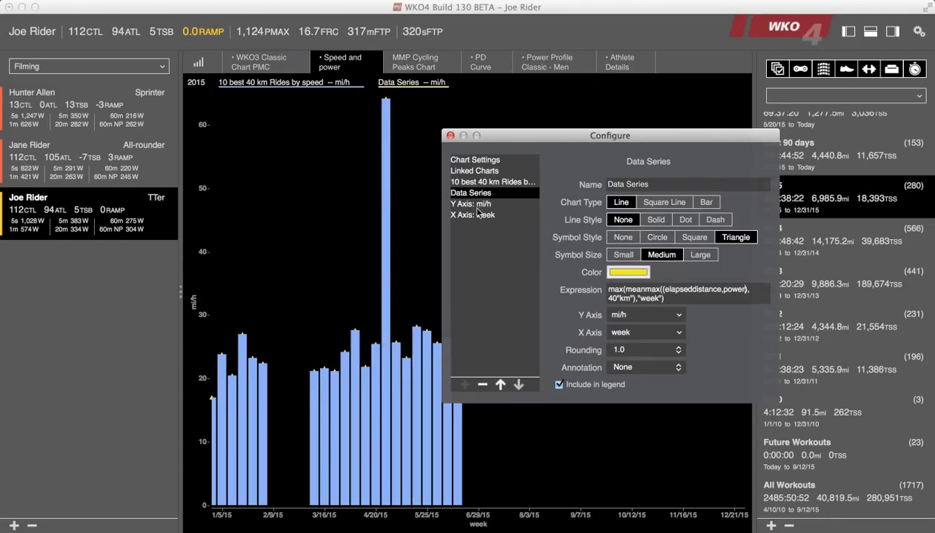
Name the power series "Best 40k by power" and move it above the speed series in the order.
left_click(505, 192)
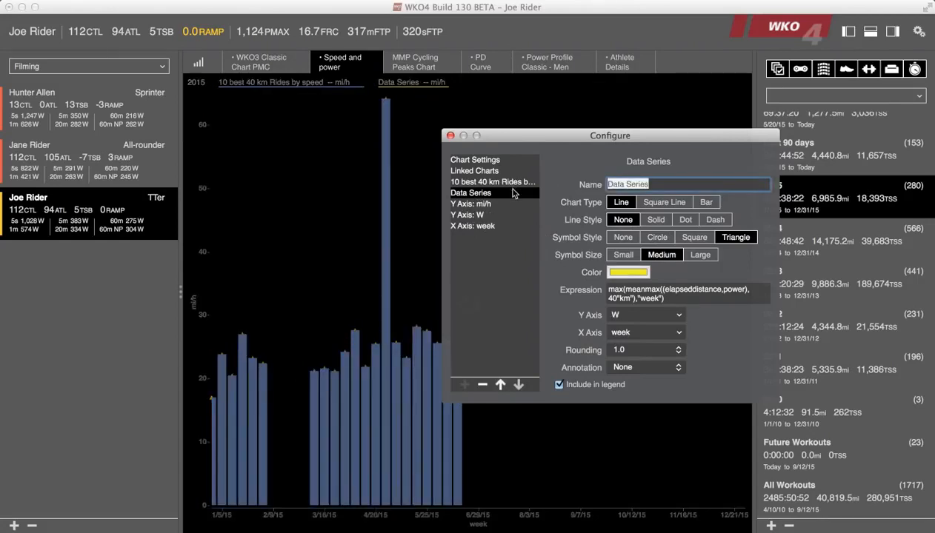
type("Best 40k by power")
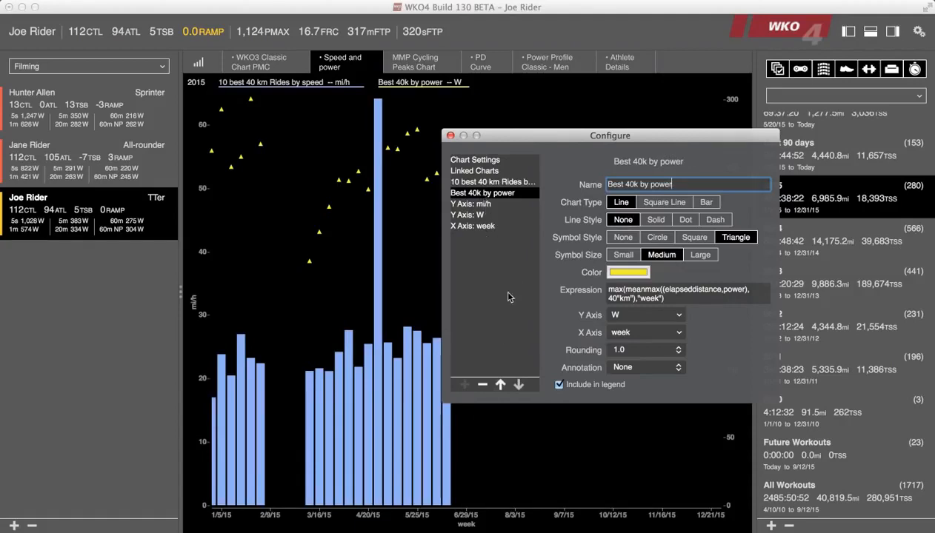
left_click(499, 386)
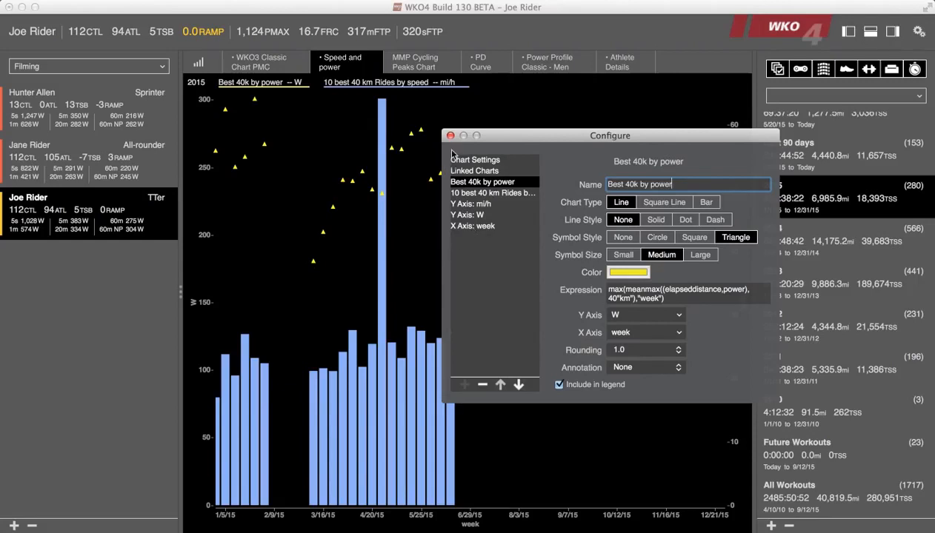
Copy the full expression of the "10 best 40 km Rides by speed" series.
left_click_drag(467, 139, 590, 147)
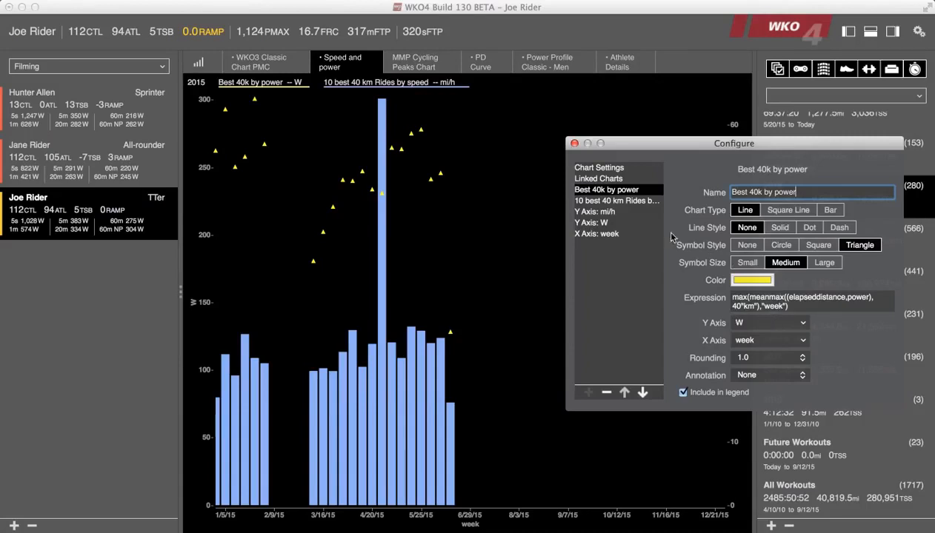
left_click(619, 204)
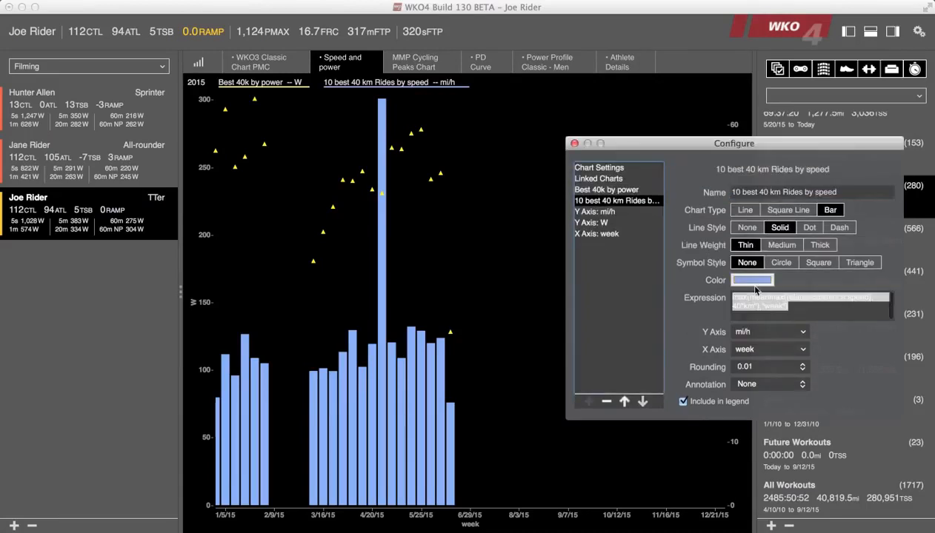
left_click(805, 306)
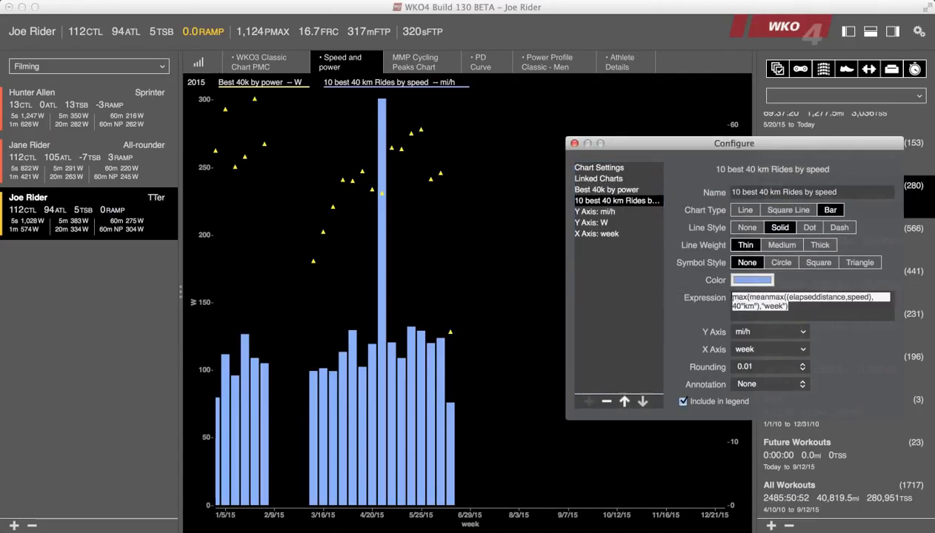
left_click(599, 378)
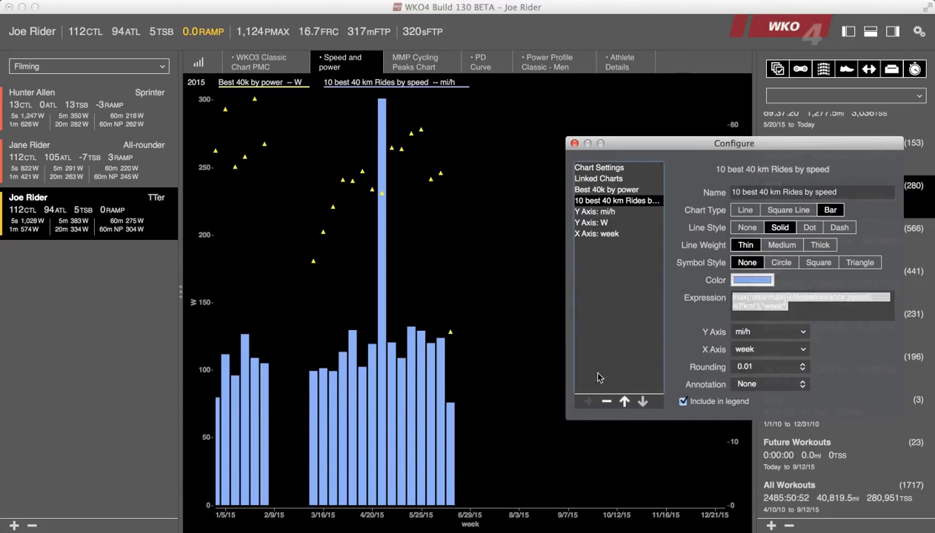
Add a third data series and name it "aerodynamics".
left_click(590, 400)
left_click(589, 401)
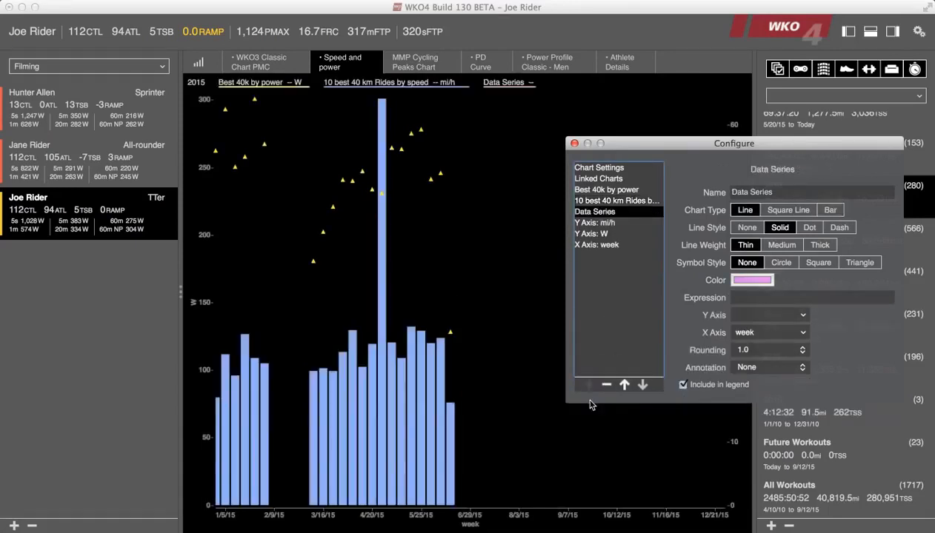
left_click(785, 189)
type("ae")
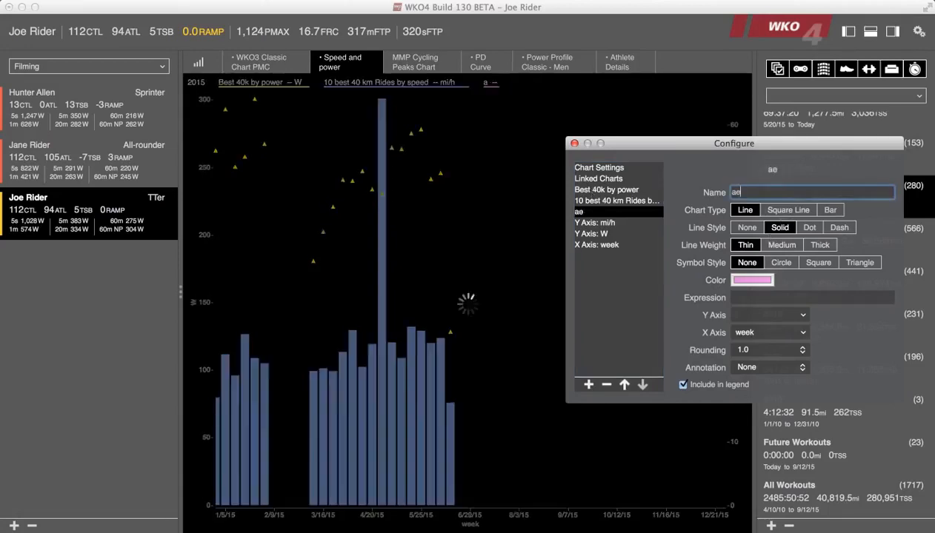
type("rodynamics")
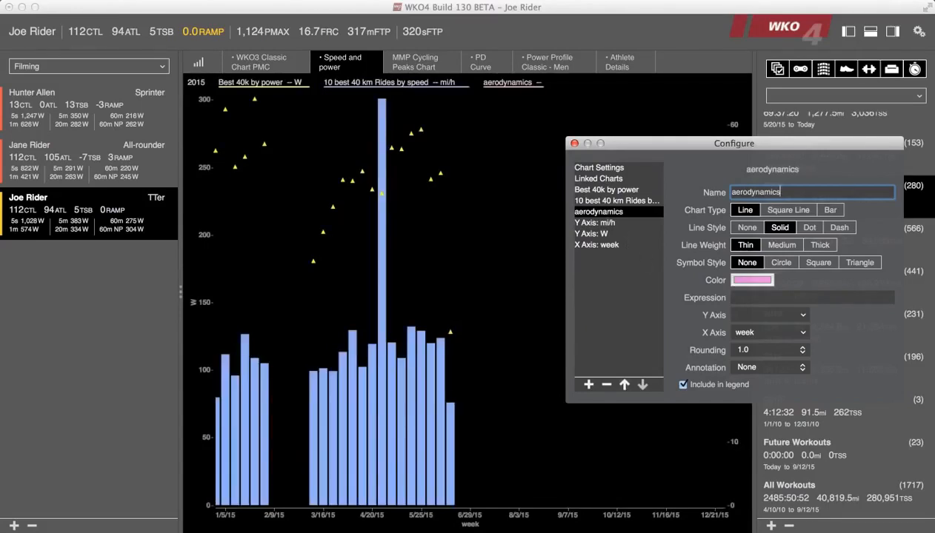
Fill the aerodynamics expression with the copied max(meanmax((elapseddistance,speed),40"km"),"week") divided by a second copy of itself.
left_click(739, 298)
type("max(meanmax((elapseddistance,speed),40\"km\"),\"week\")")
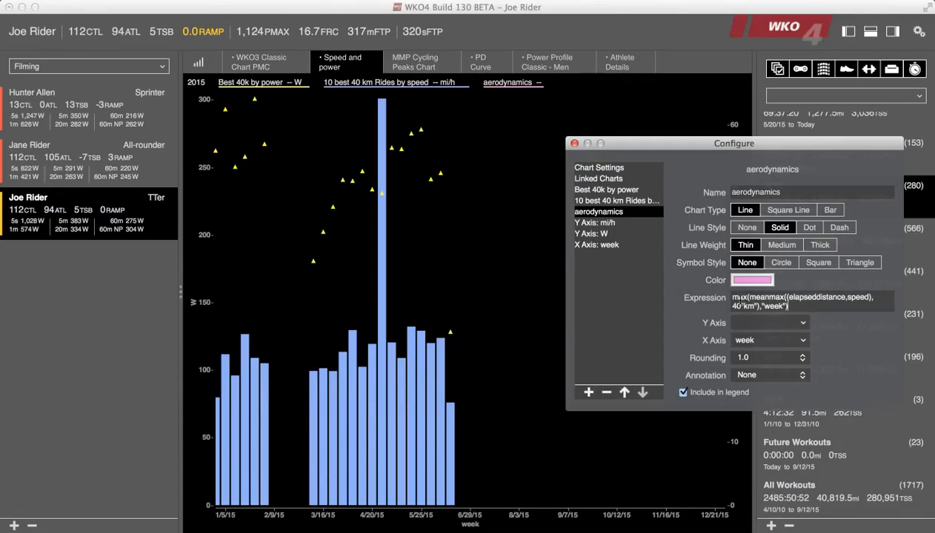
type("/")
type("max(meanmax((elapseddistance,speed),40\"km\"),\"week\")")
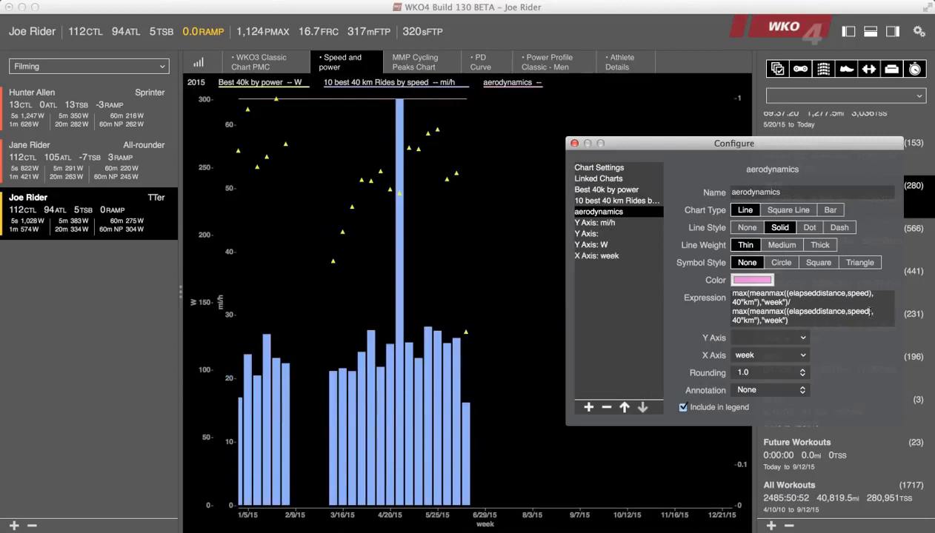
Change speed to power in the second term of the aerodynamics expression and set the series' rounding to 0.001.
key("BackSpace")
key("BackSpace")
key("BackSpace")
key("BackSpace")
key("BackSpace")
type("power")
left_click(770, 340)
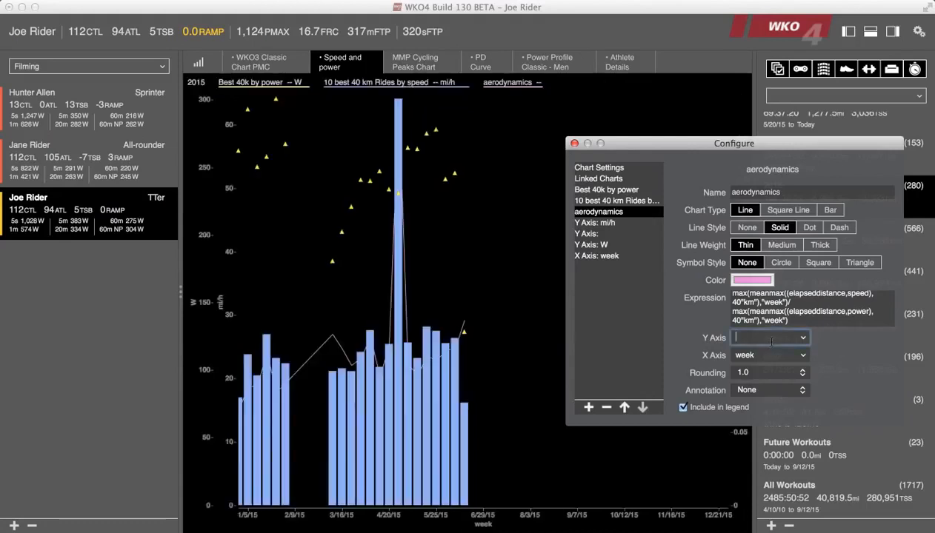
left_click(794, 372)
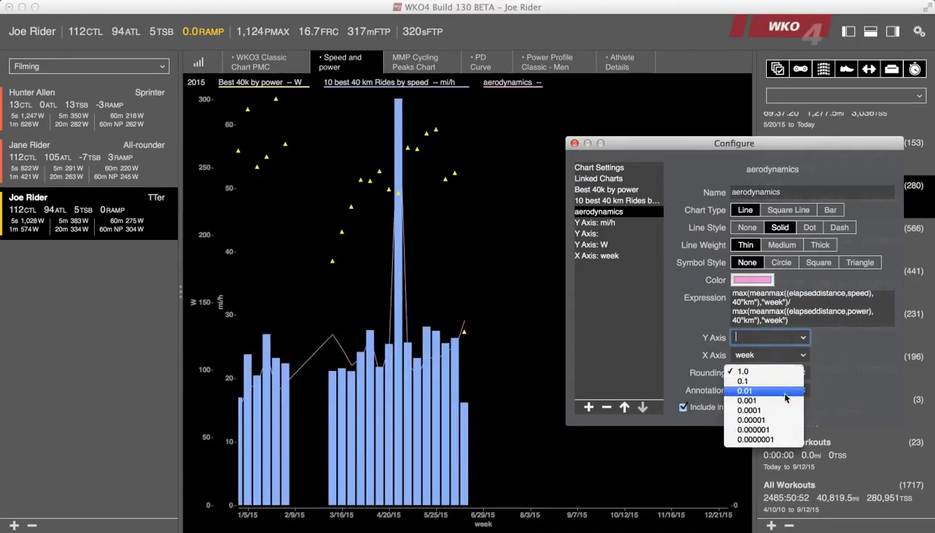
key("Escape")
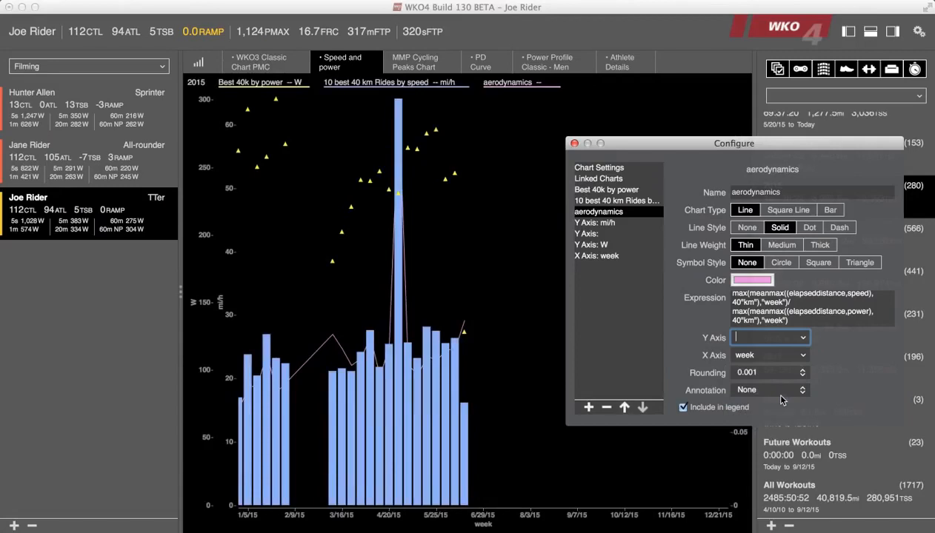
Set the aerodynamics series' line style to None and its symbol style to Square.
left_click(810, 229)
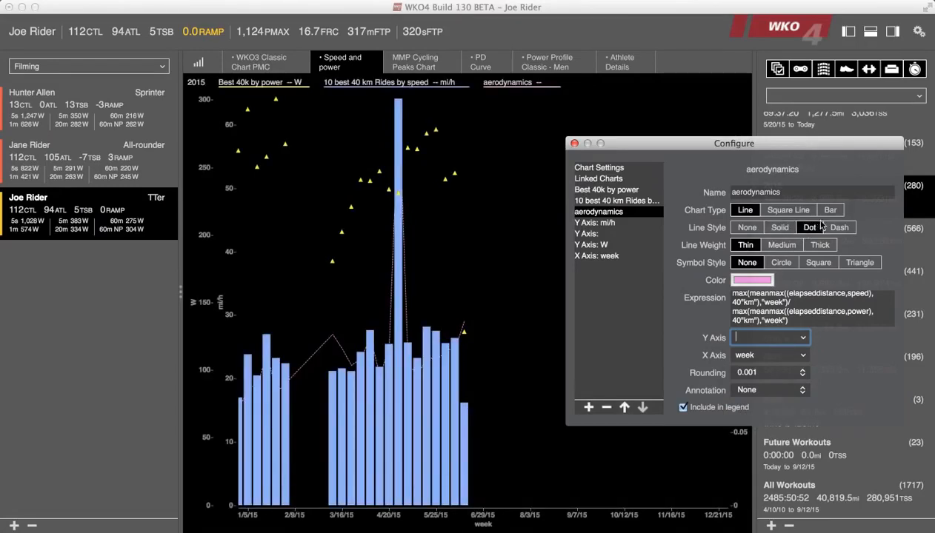
left_click(733, 227)
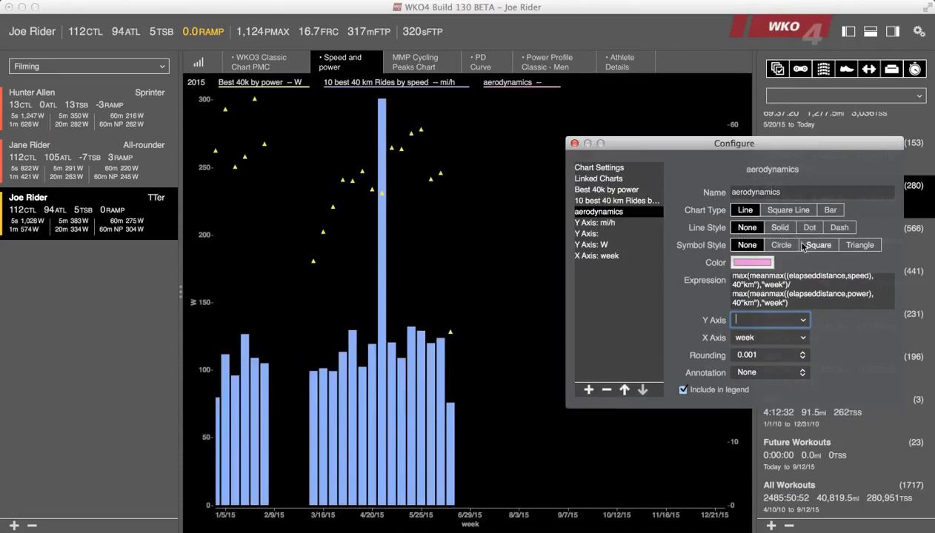
left_click(783, 247)
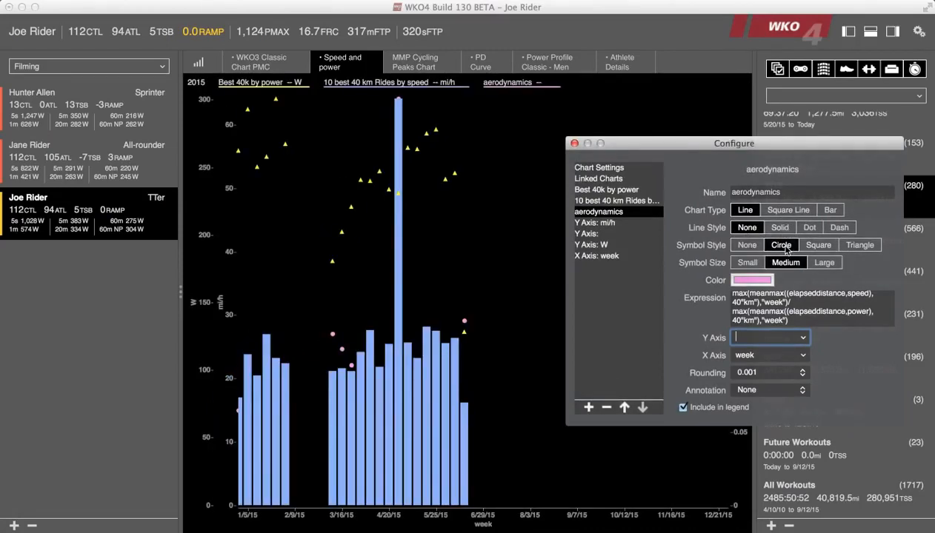
left_click(818, 247)
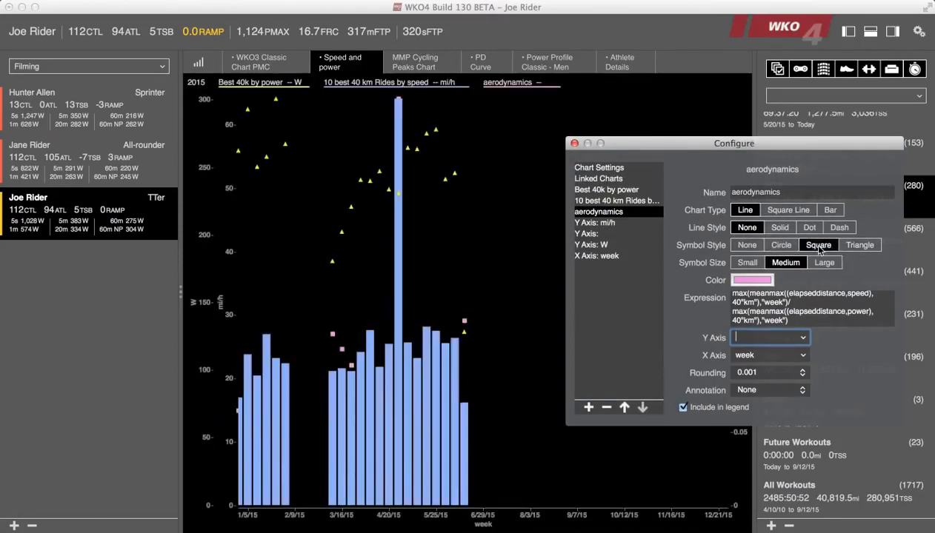
Color the aerodynamics series white, move it above the speed series in the order, and close the chart configuration.
left_click(748, 279)
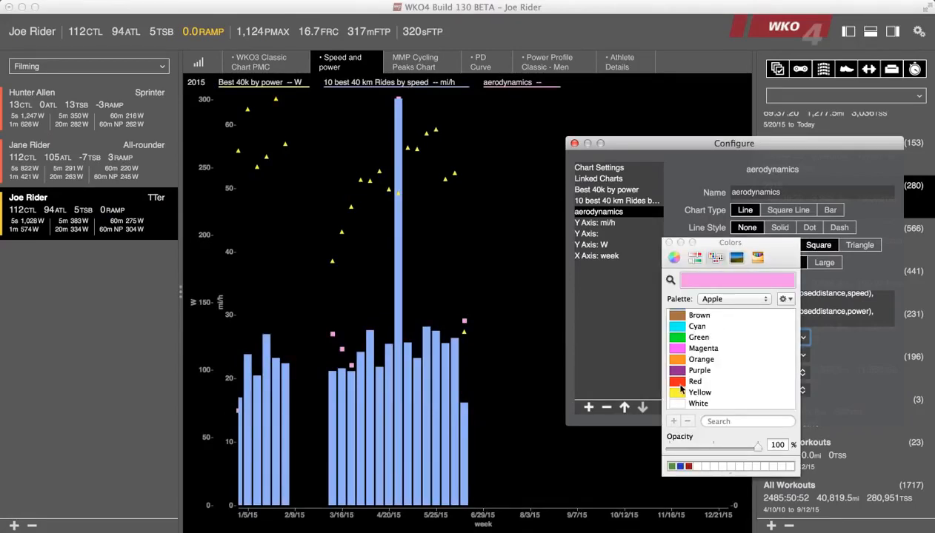
left_click(680, 338)
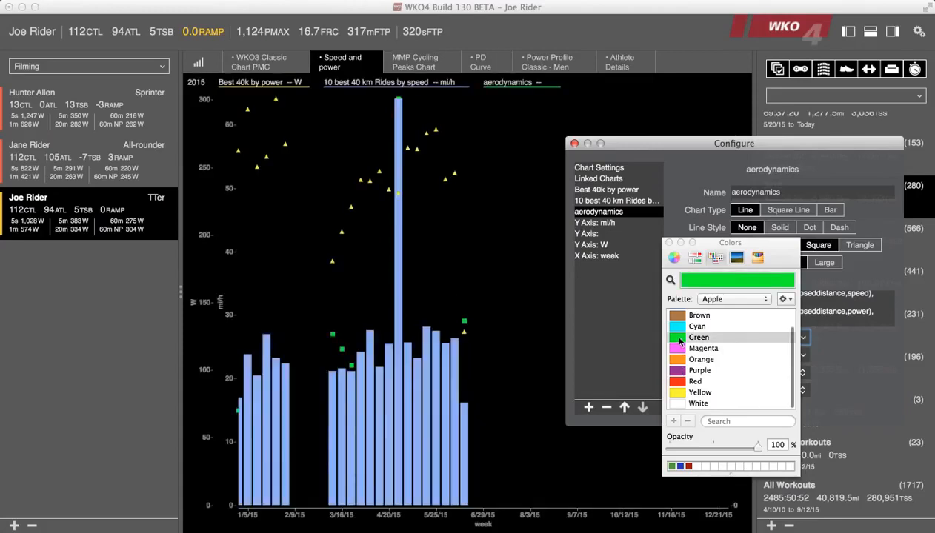
scroll(676, 385, "down", 3)
left_click(675, 403)
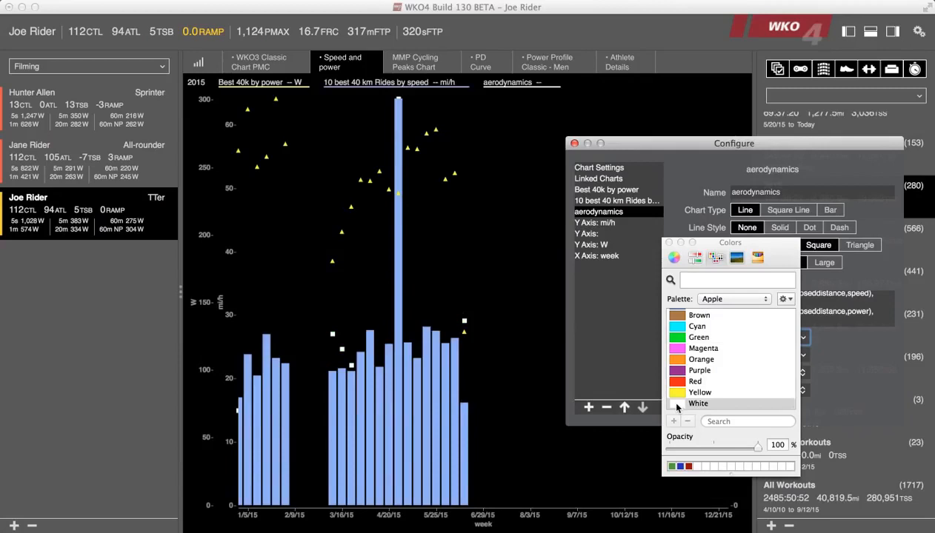
left_click(669, 243)
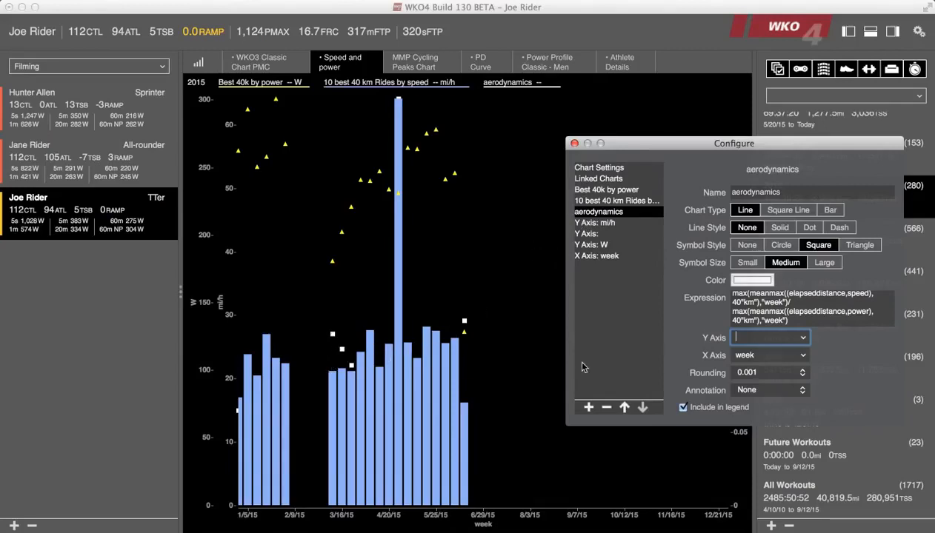
left_click(625, 407)
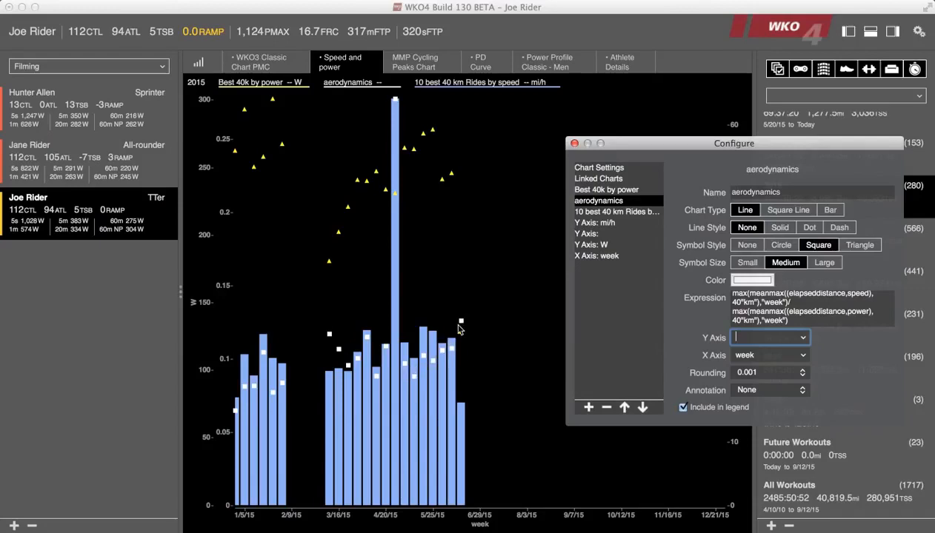
left_click(574, 144)
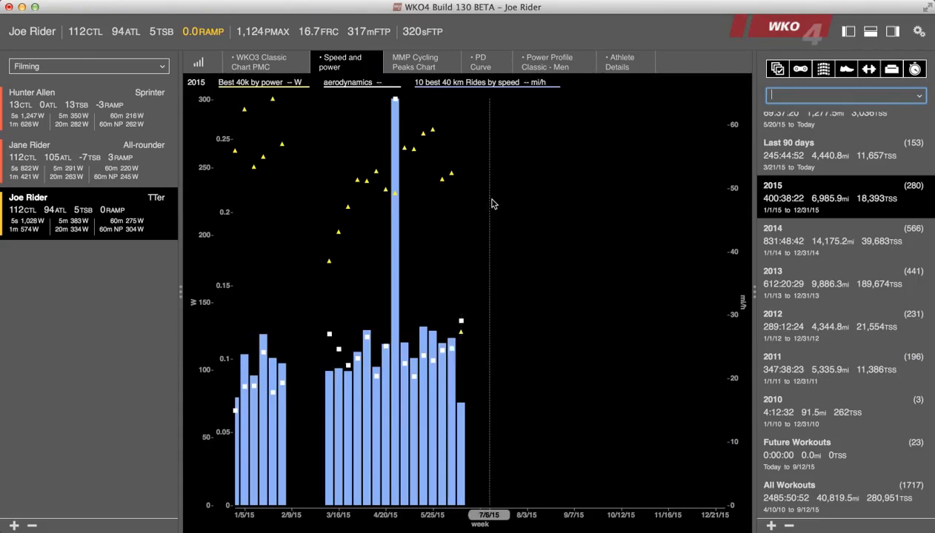
Reopen the "Speed and power" chart configuration and copy the full expression of the aerodynamics series.
left_click(377, 62)
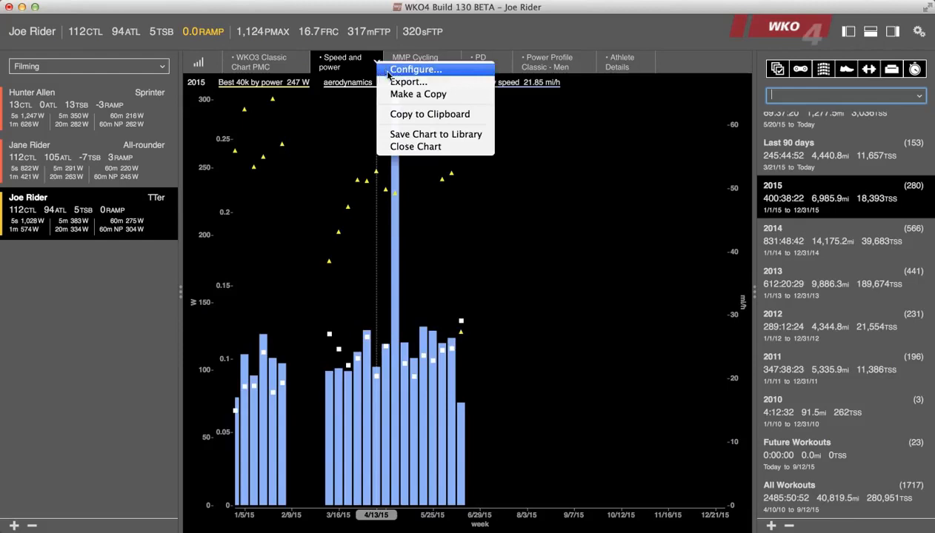
left_click(384, 70)
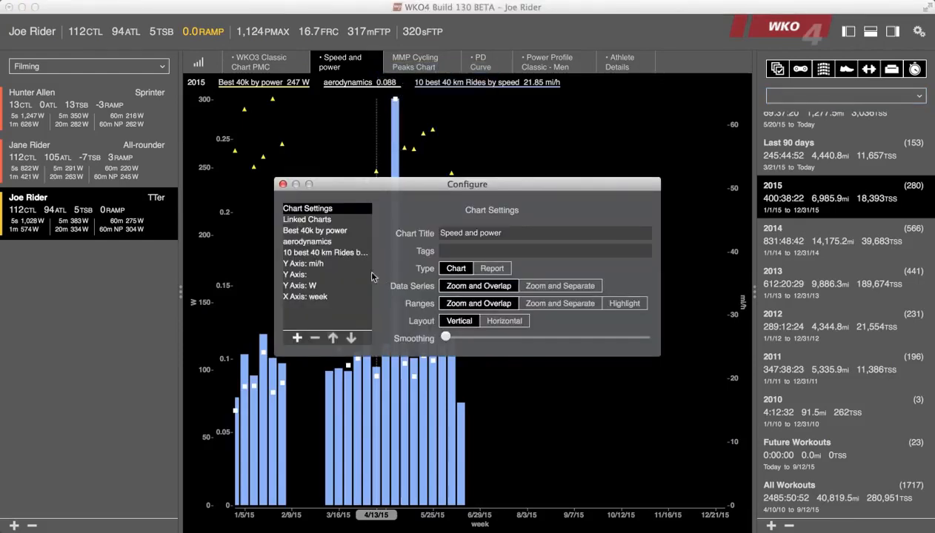
left_click(322, 244)
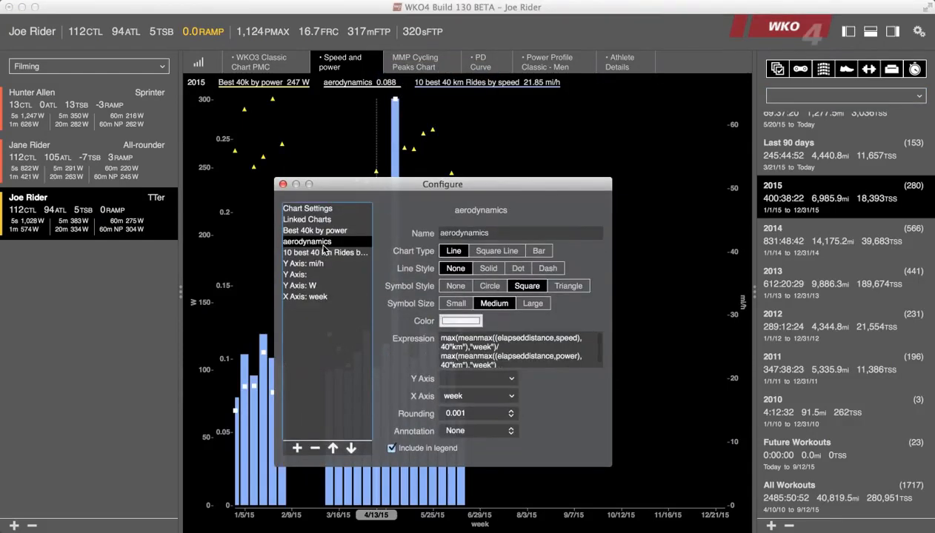
left_click(461, 339)
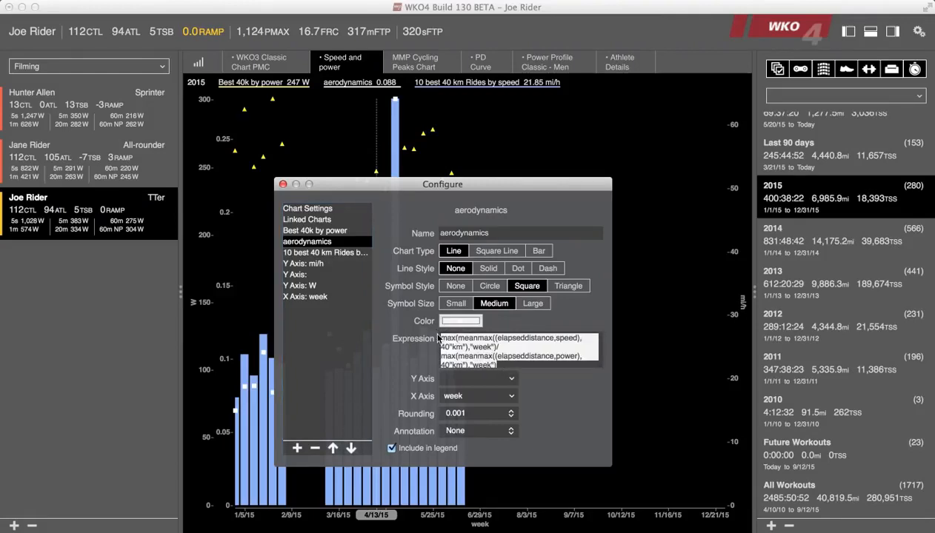
left_click(112, 5)
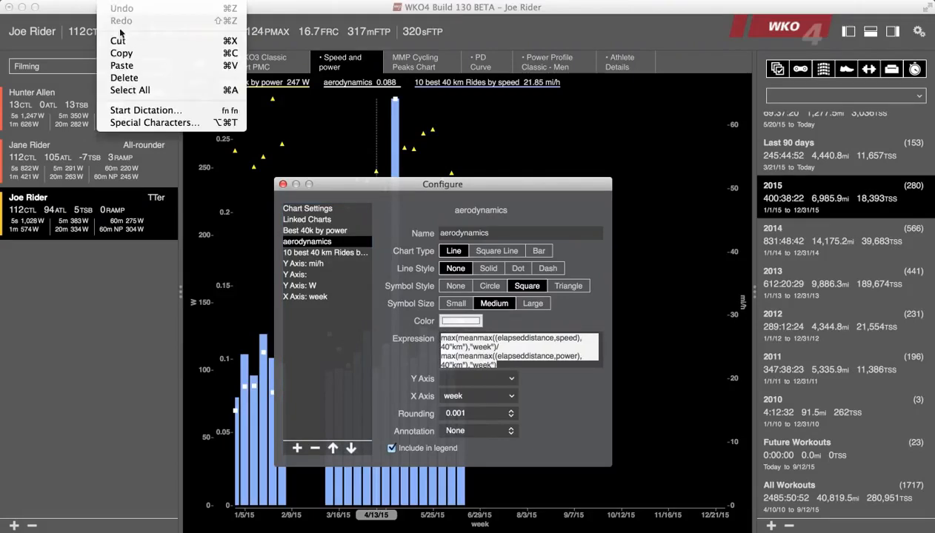
left_click(125, 53)
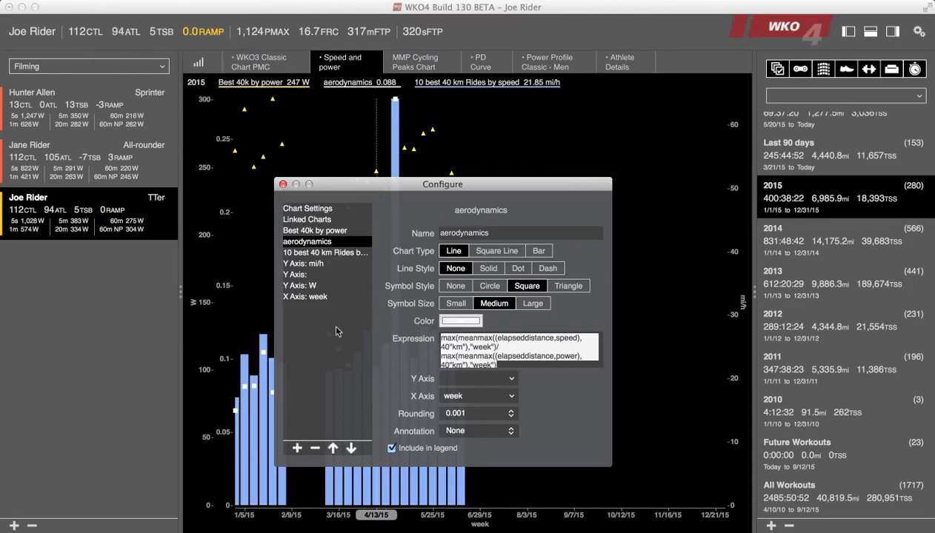
Add a data series whose expression wraps the copied aerodynamics ratio in avg( ).
left_click(296, 448)
left_click(465, 338)
key("super+v")
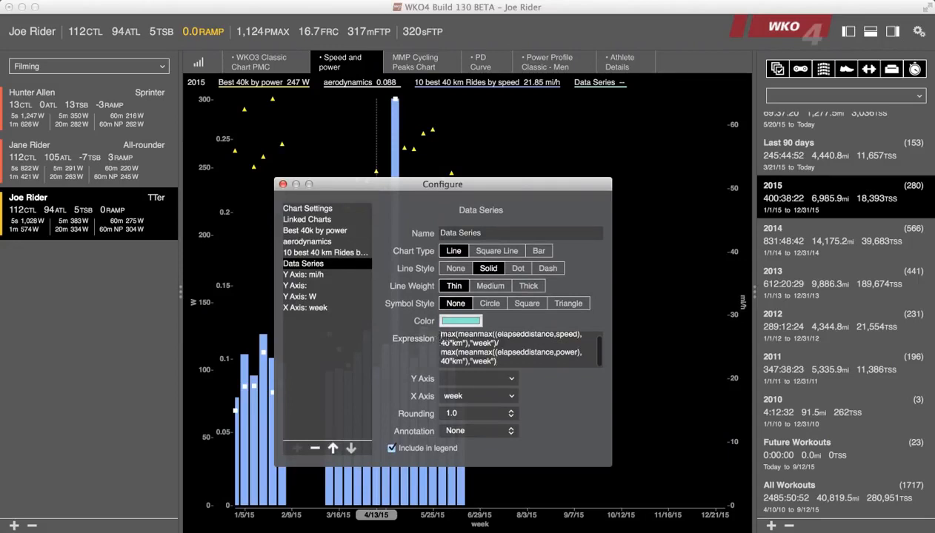
left_click(441, 338)
type("avg(")
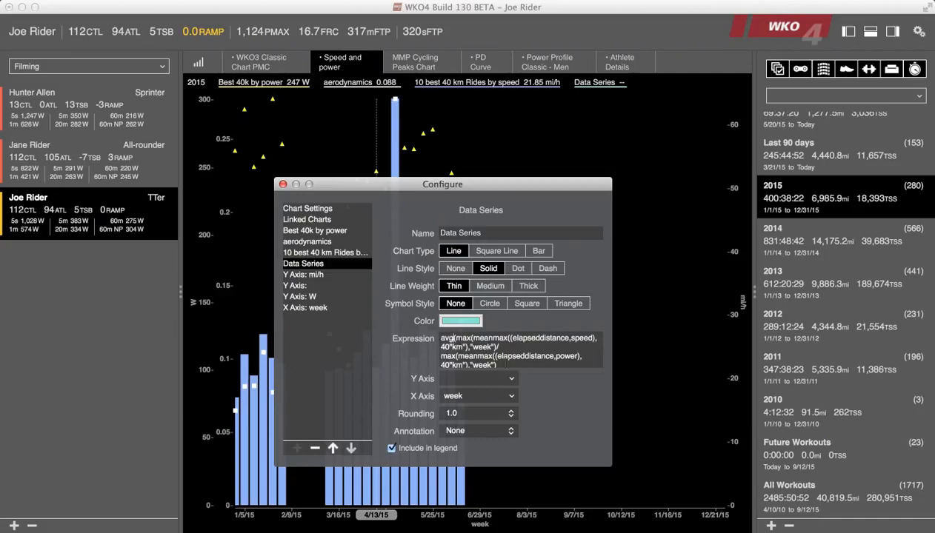
key("Return")
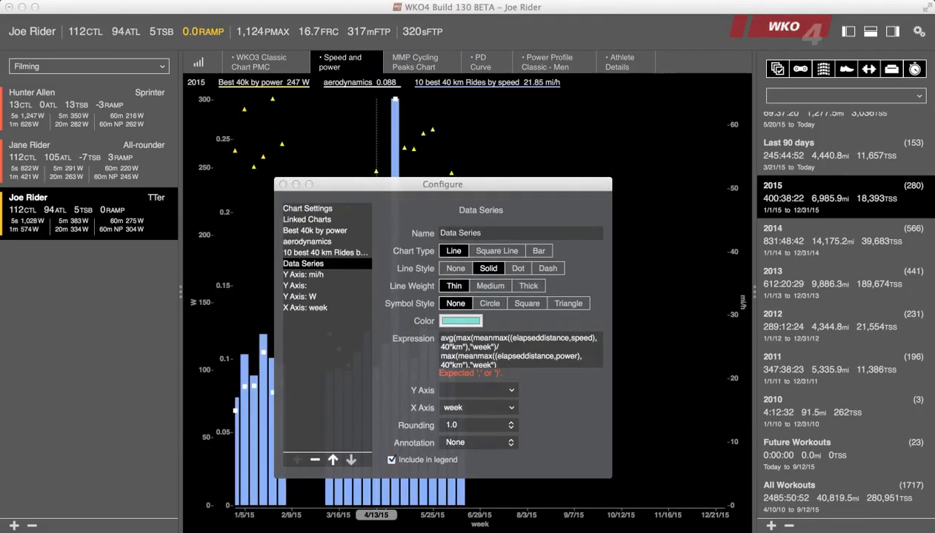
left_click(514, 363)
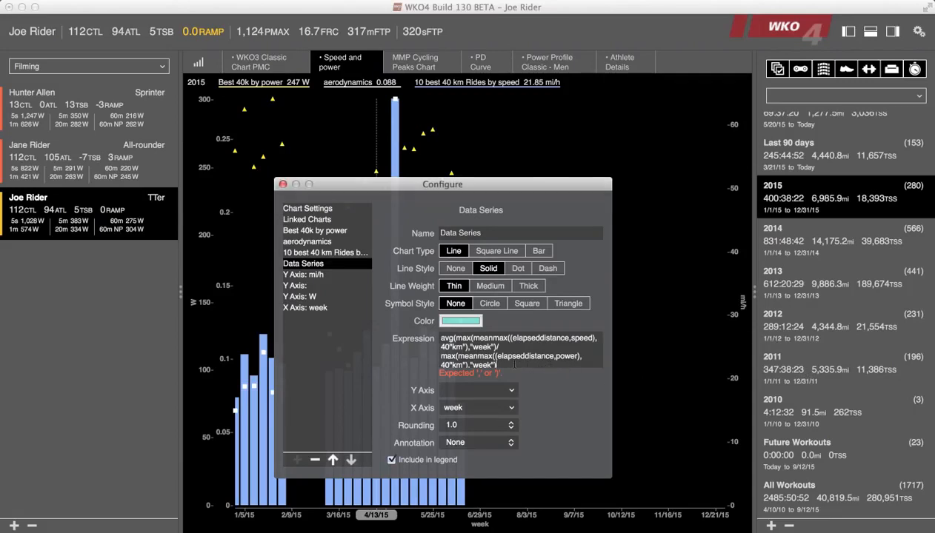
type("))")
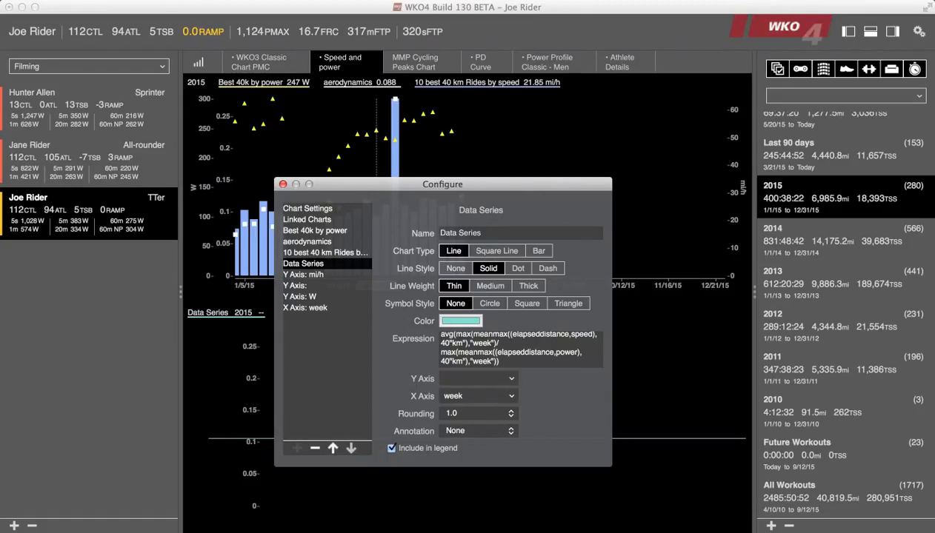
Assign the new average series to the blank Y axis and the week X axis, with its annotation set to Above Left.
left_click(489, 378)
left_click(490, 399)
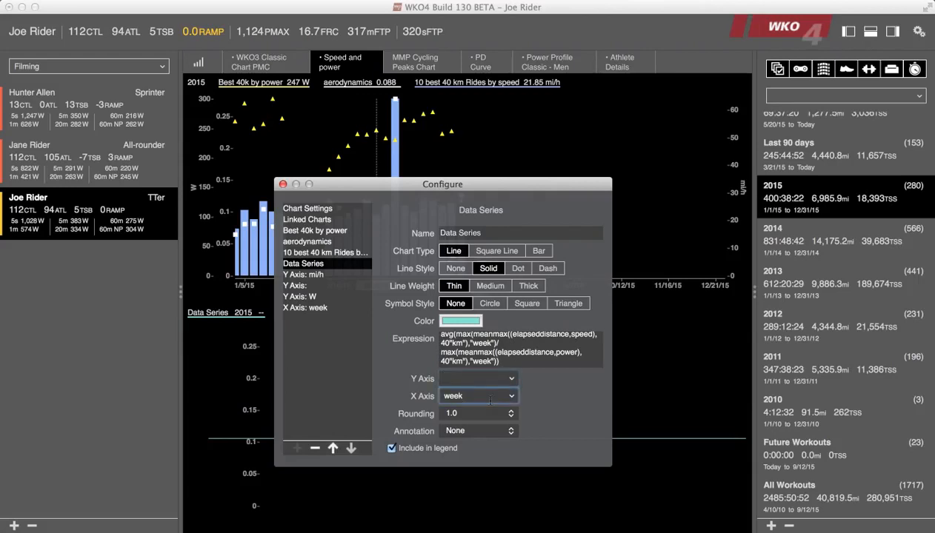
left_click(496, 379)
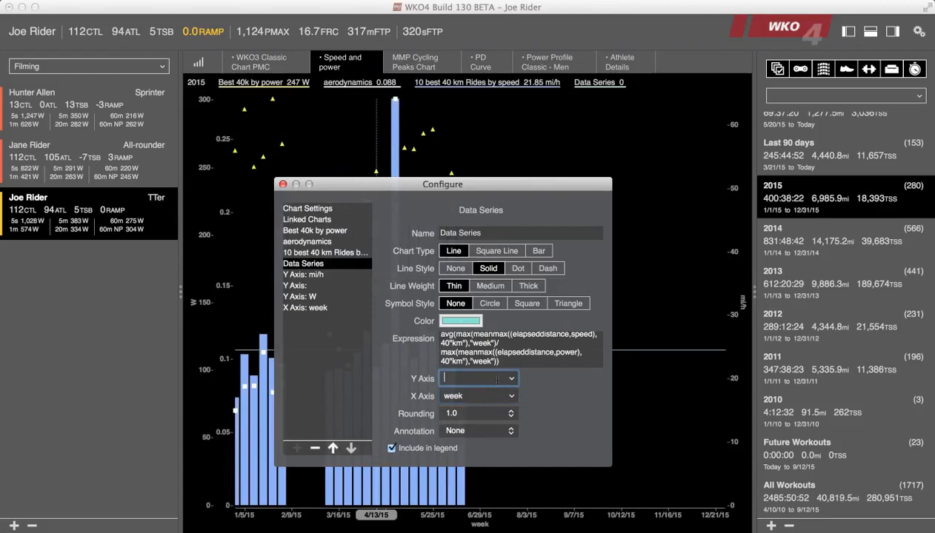
left_click(508, 436)
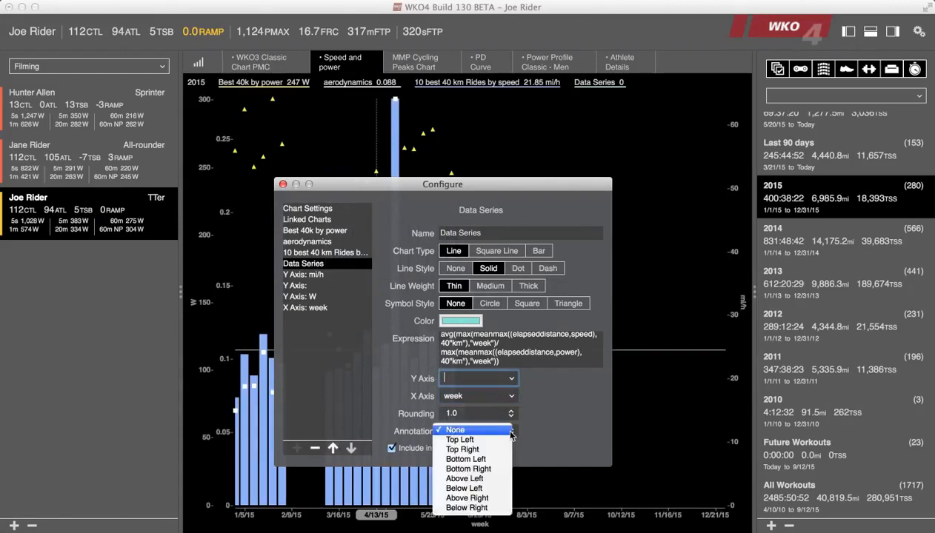
left_click(483, 480)
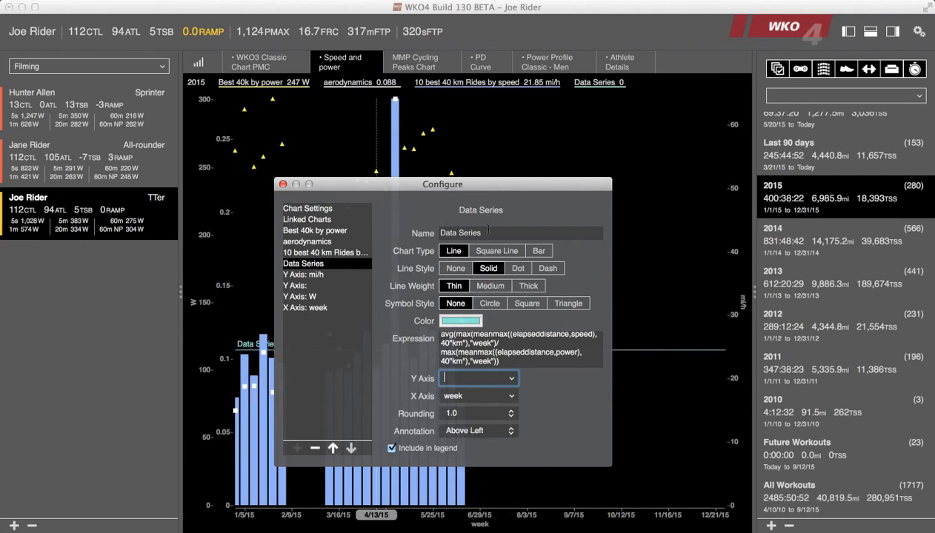
Name the average series "avg aero", set its rounding to 0.001, and close the chart configuration.
left_click_drag(480, 232, 401, 229)
type("avg")
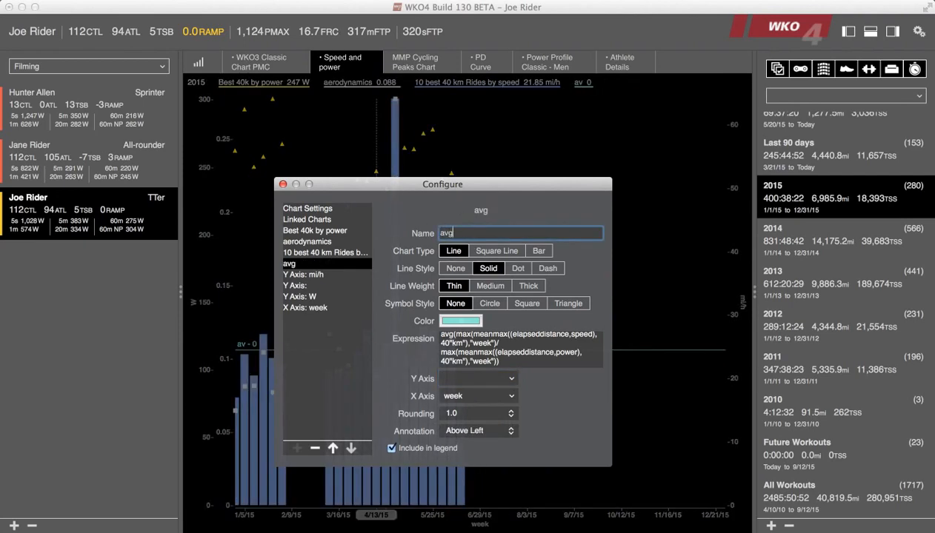
type(" aero")
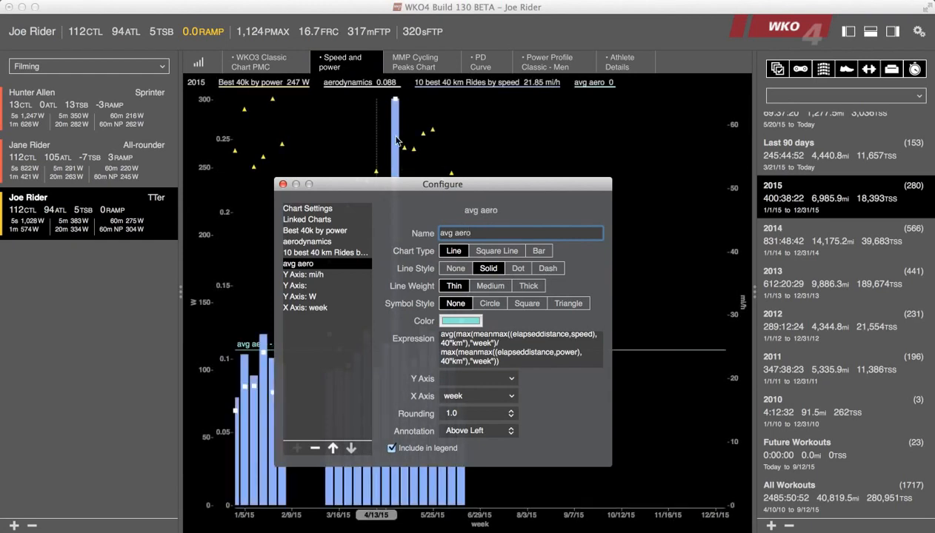
left_click_drag(429, 183, 572, 150)
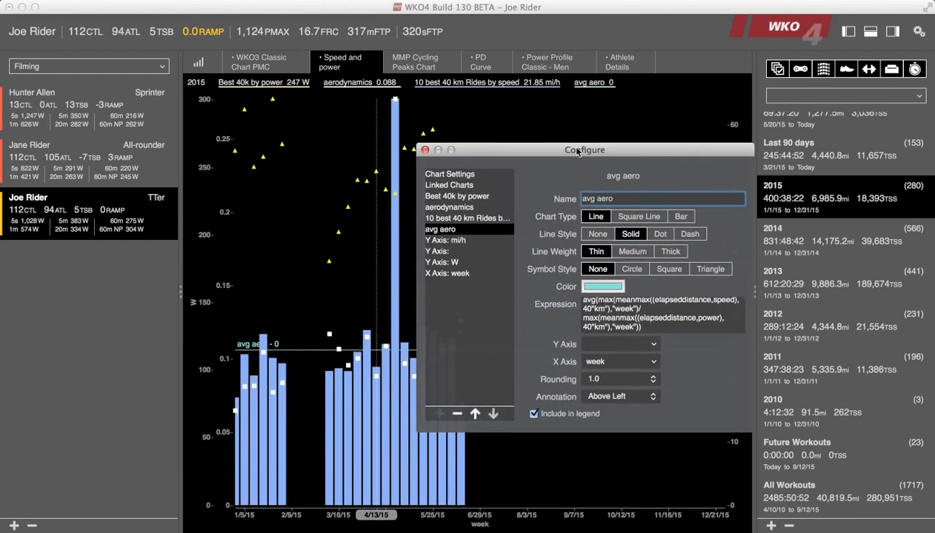
left_click(642, 378)
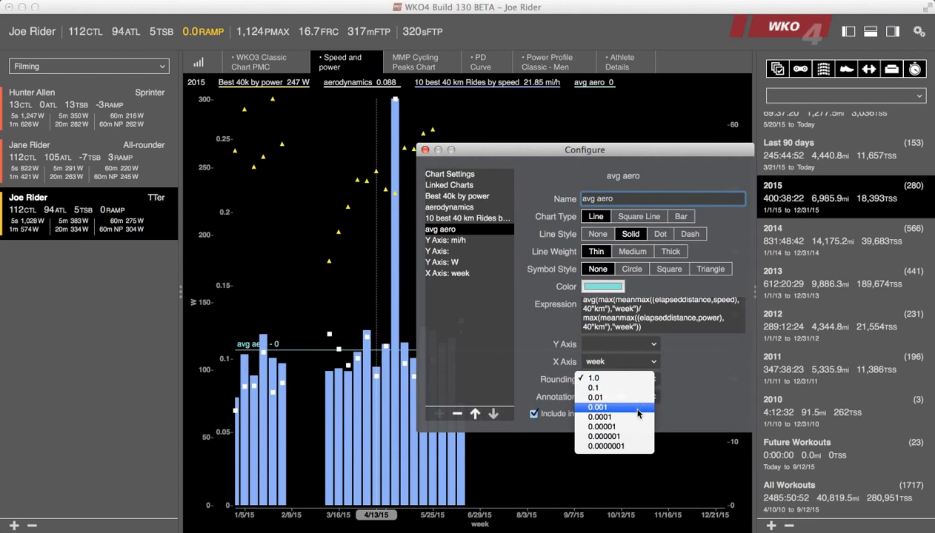
left_click(638, 407)
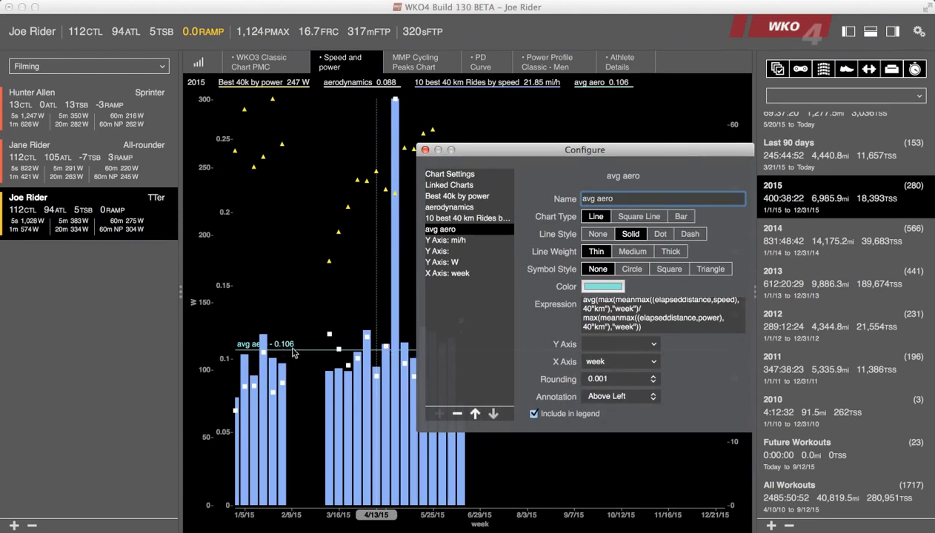
left_click(424, 150)
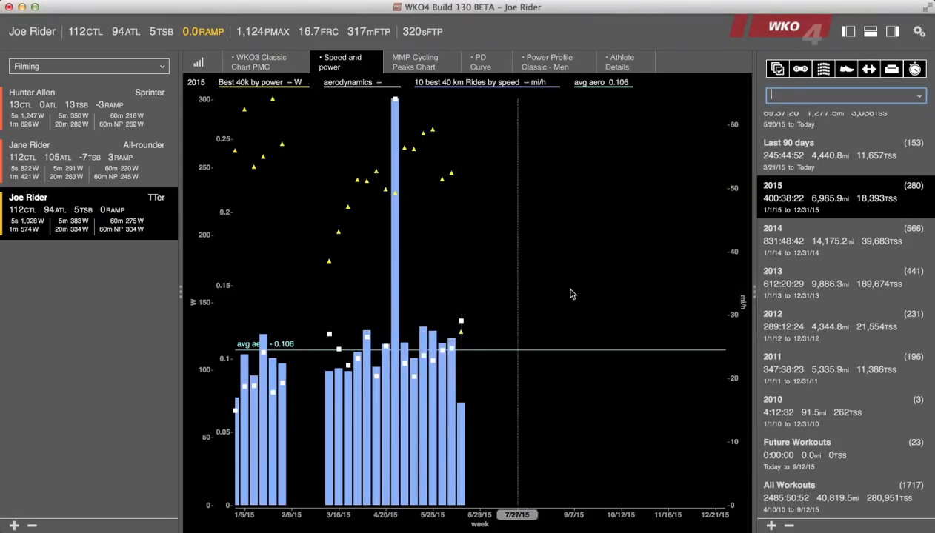
Add the 2014 date range to the 2015 selection for the chart.
left_click(797, 250)
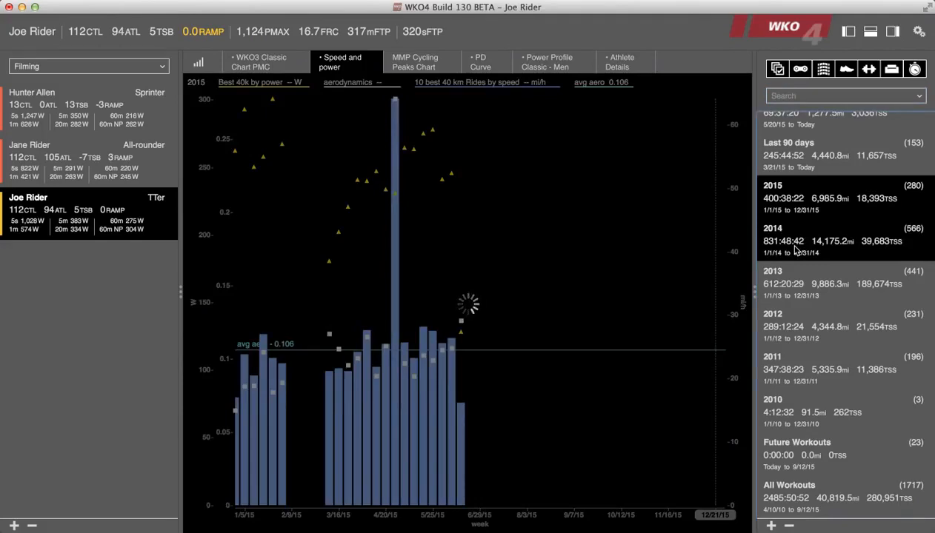